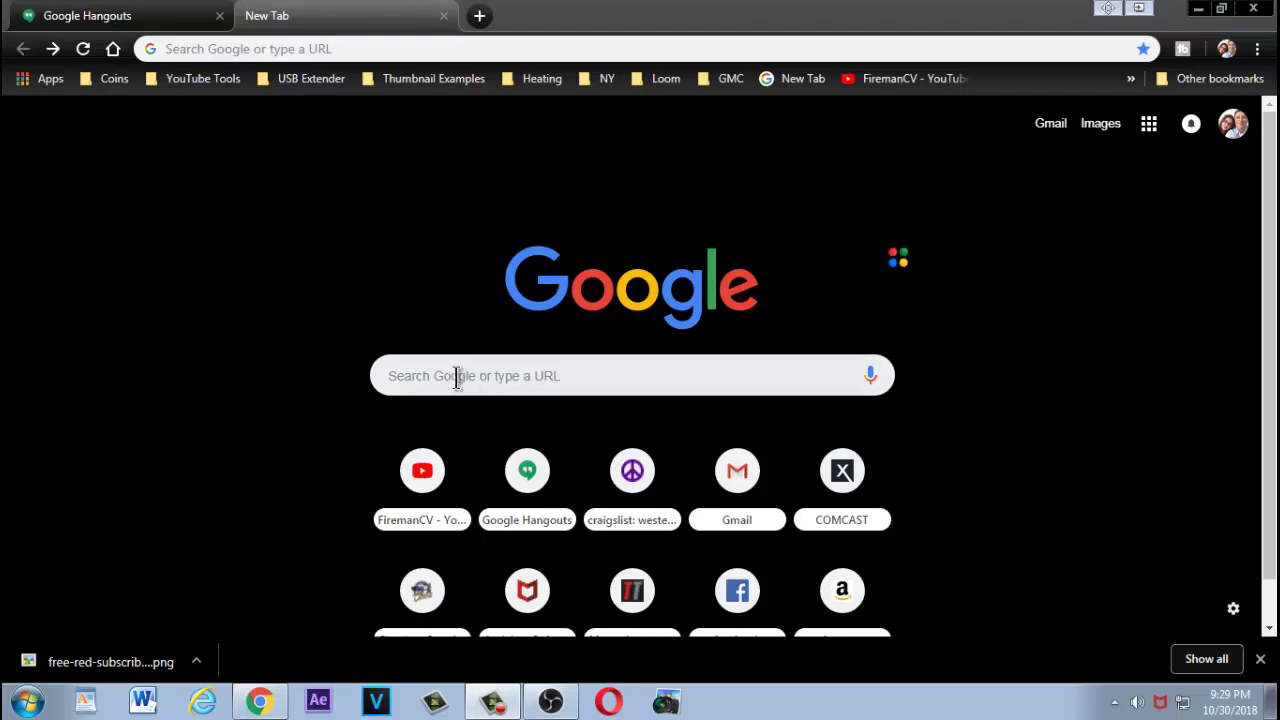
Search Google for 'subscribe button png' and show the image results
{"action": "left_click", "coordinate": [456, 377]}
{"action": "type", "text": "subscribe button"}
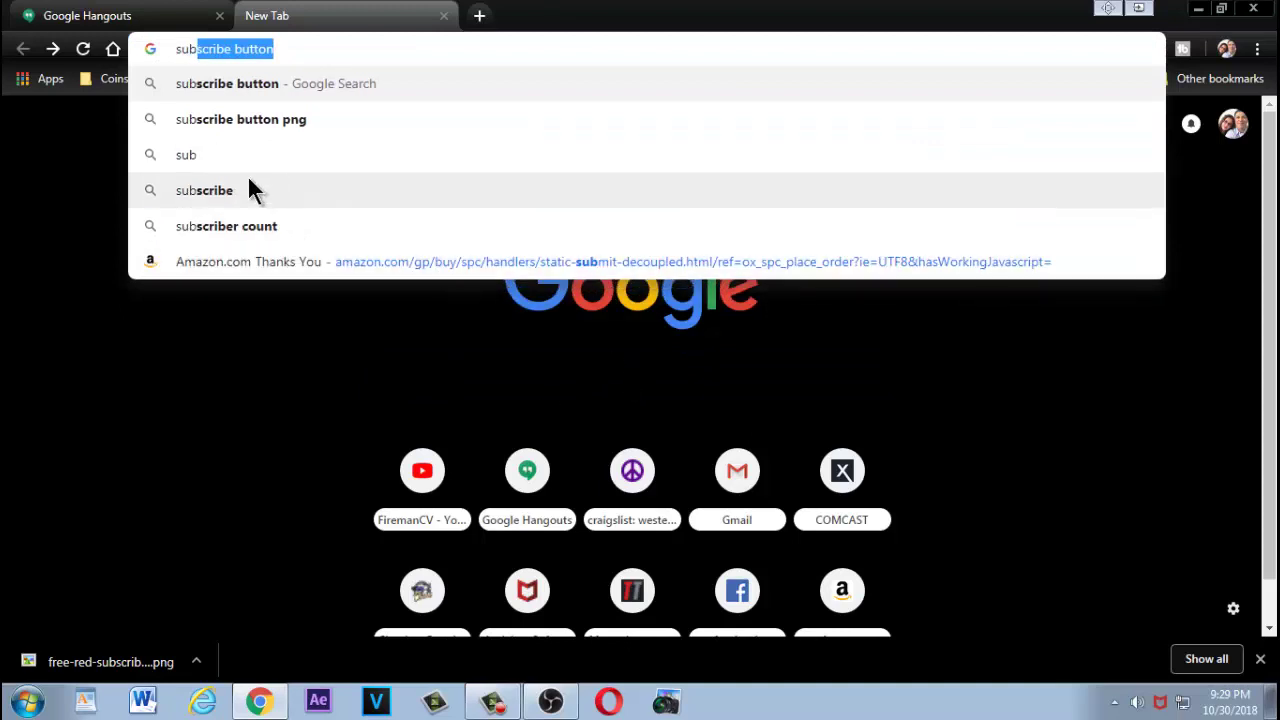
{"action": "left_click", "coordinate": [248, 119]}
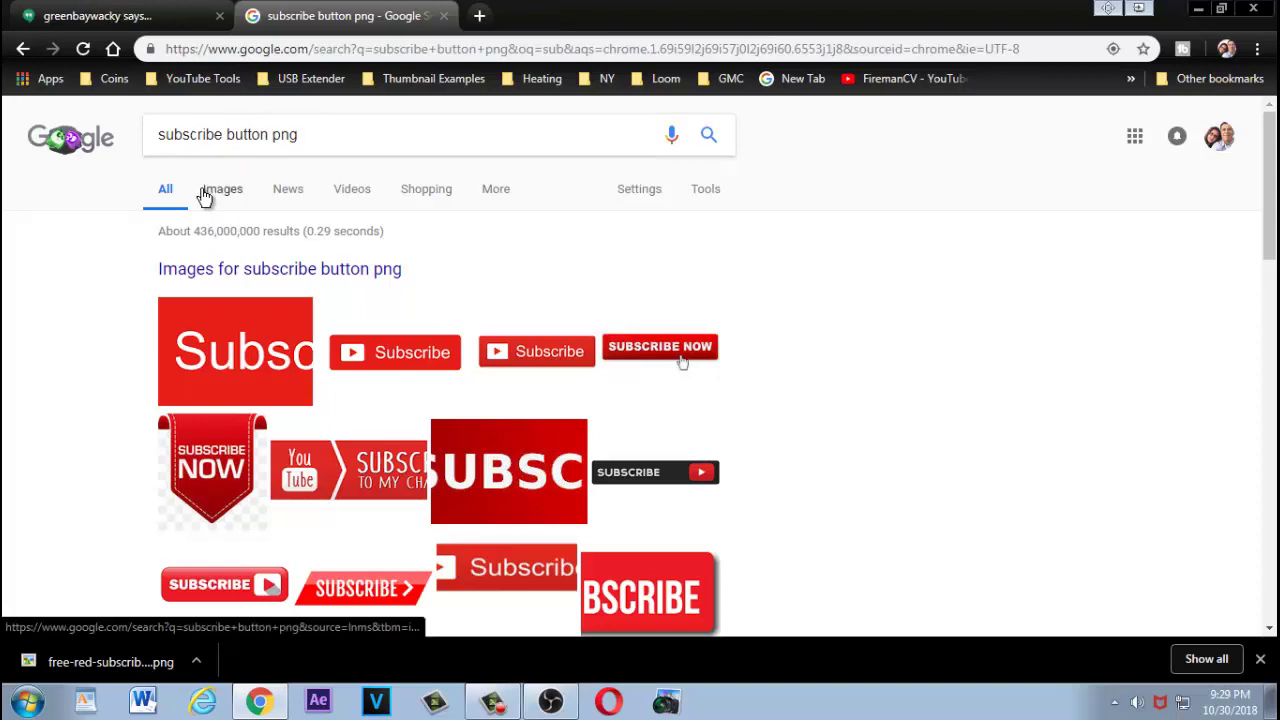
{"action": "scroll", "coordinate": [207, 265], "scroll_direction": "down", "scroll_amount": 1}
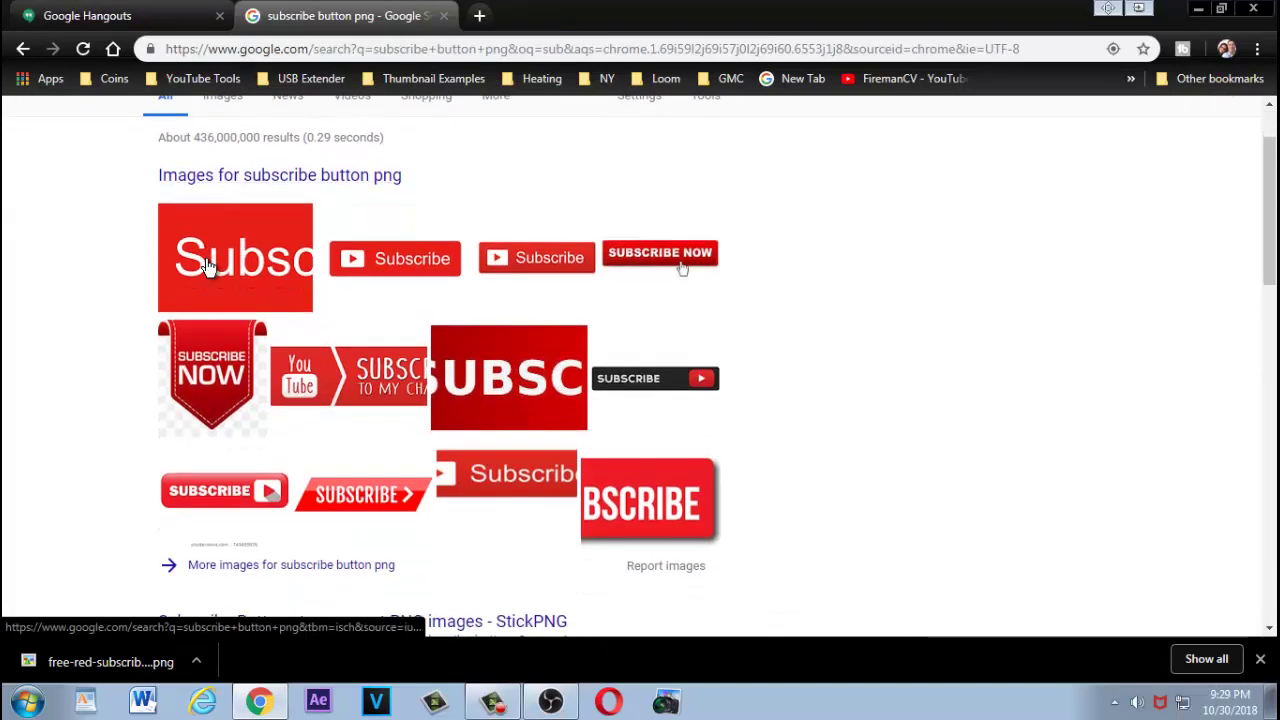
{"action": "scroll", "coordinate": [207, 265], "scroll_direction": "up", "scroll_amount": 1}
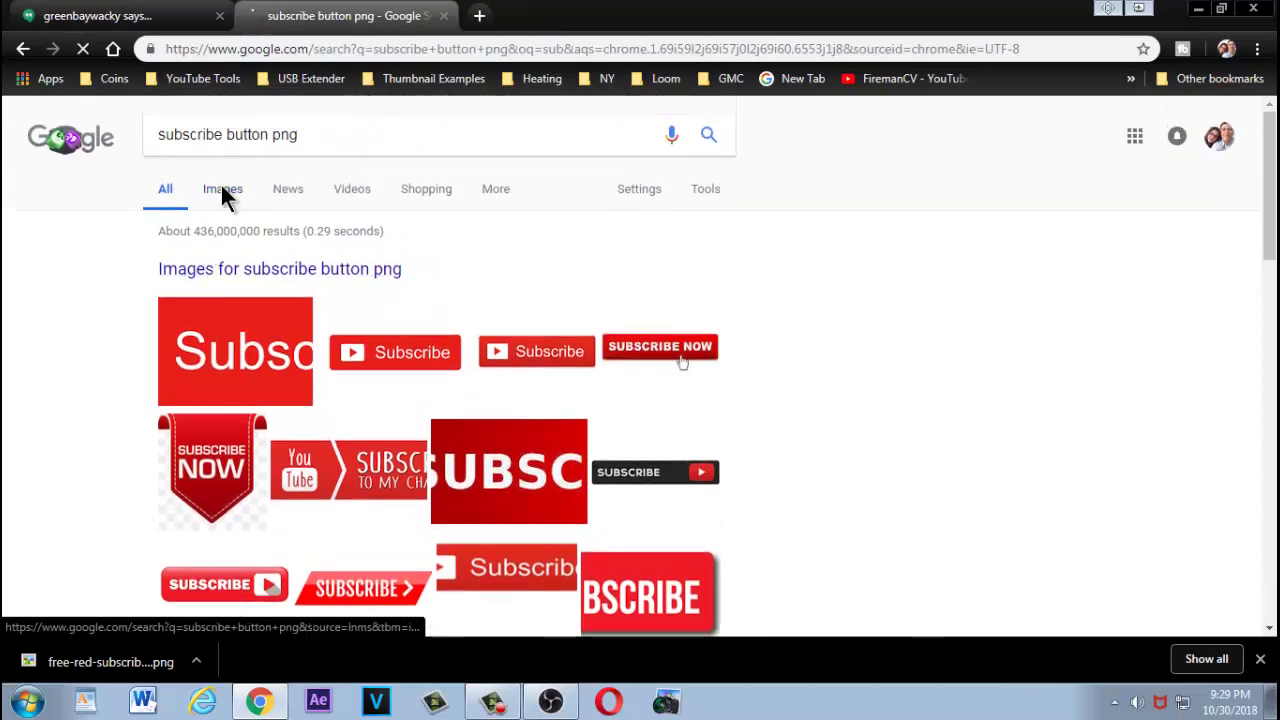
{"action": "left_click", "coordinate": [225, 195]}
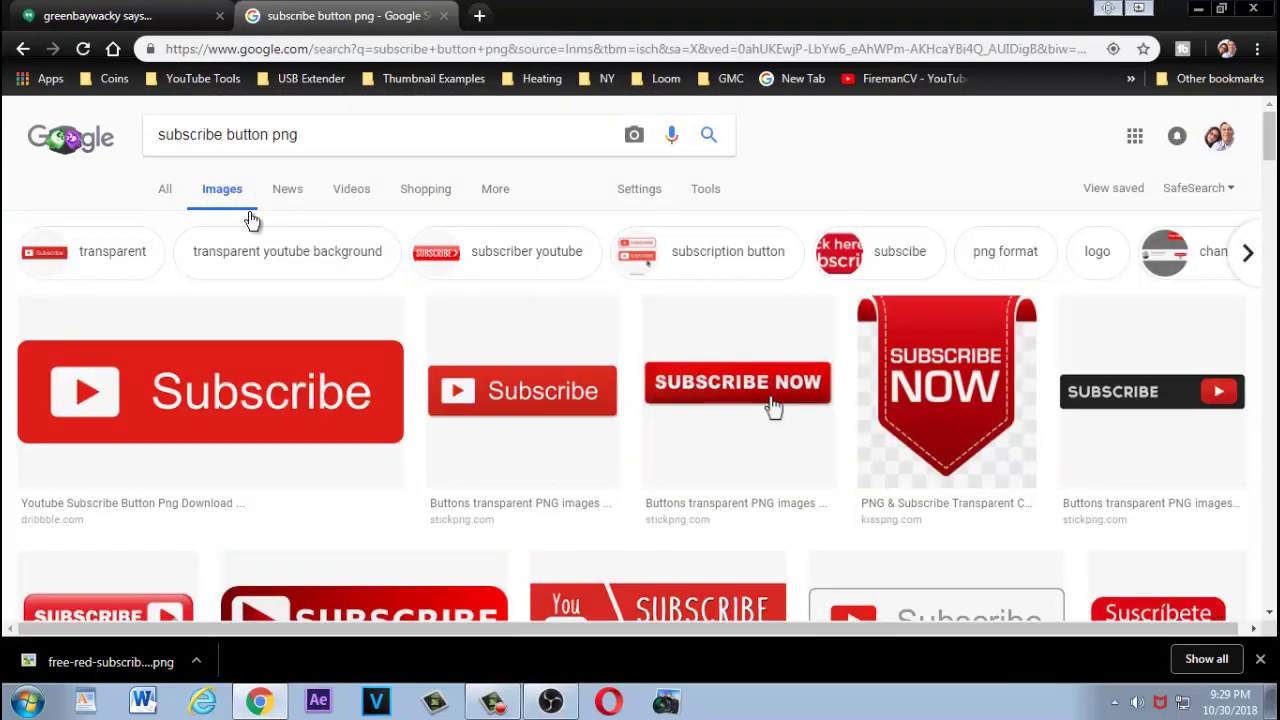
Save the StickPNG red Subscribe button image to the Desktop as 580b57fcd9996e24bc43c514.png
{"action": "scroll", "coordinate": [310, 355], "scroll_direction": "down", "scroll_amount": 1}
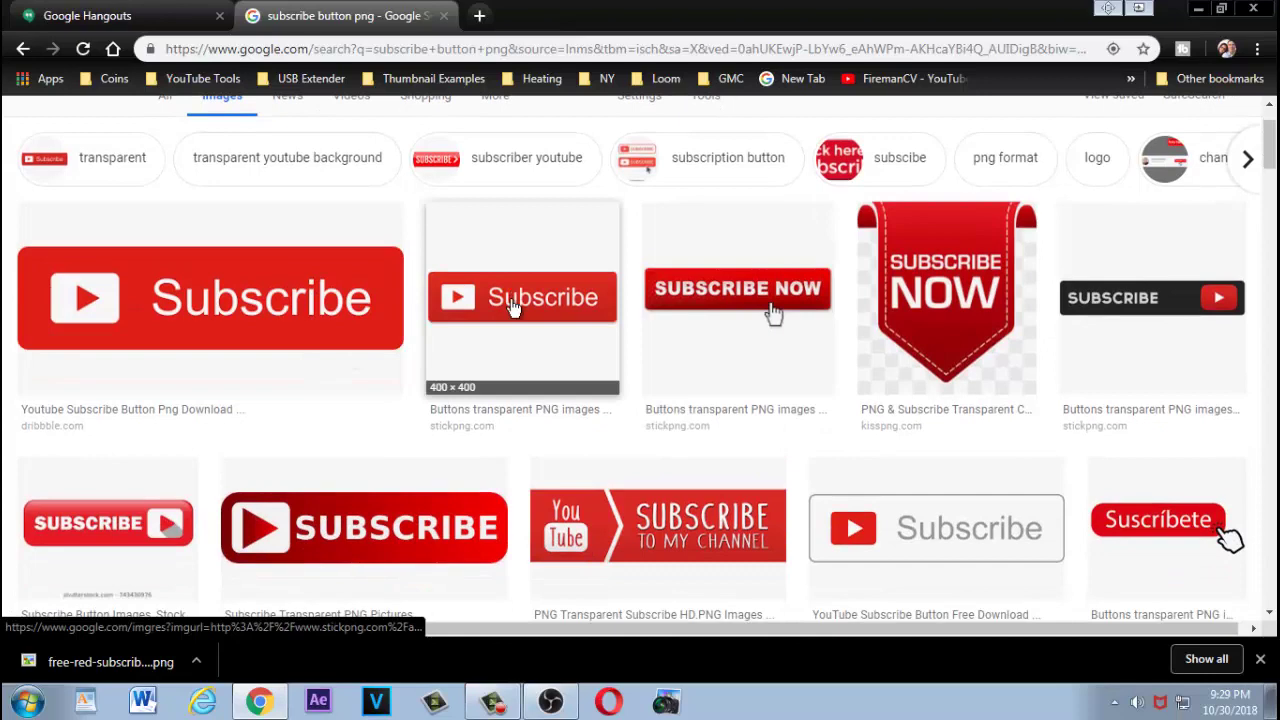
{"action": "left_click", "coordinate": [504, 303]}
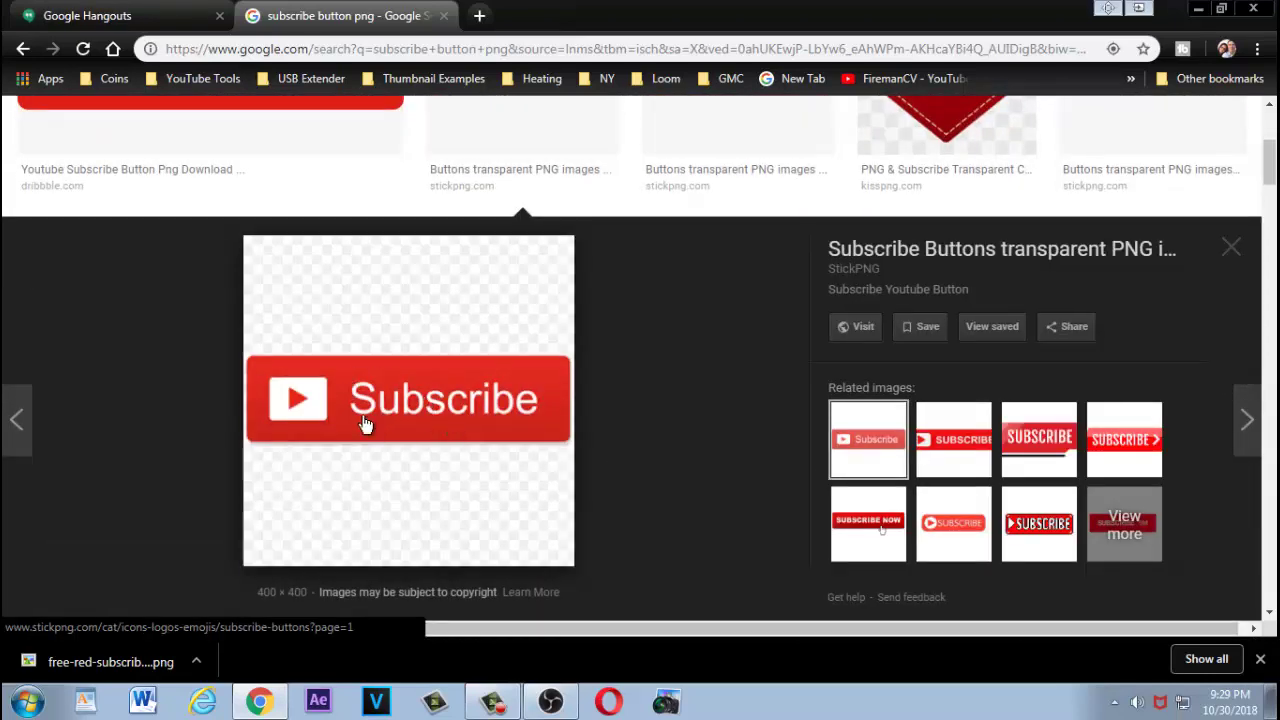
{"action": "right_click", "coordinate": [396, 410]}
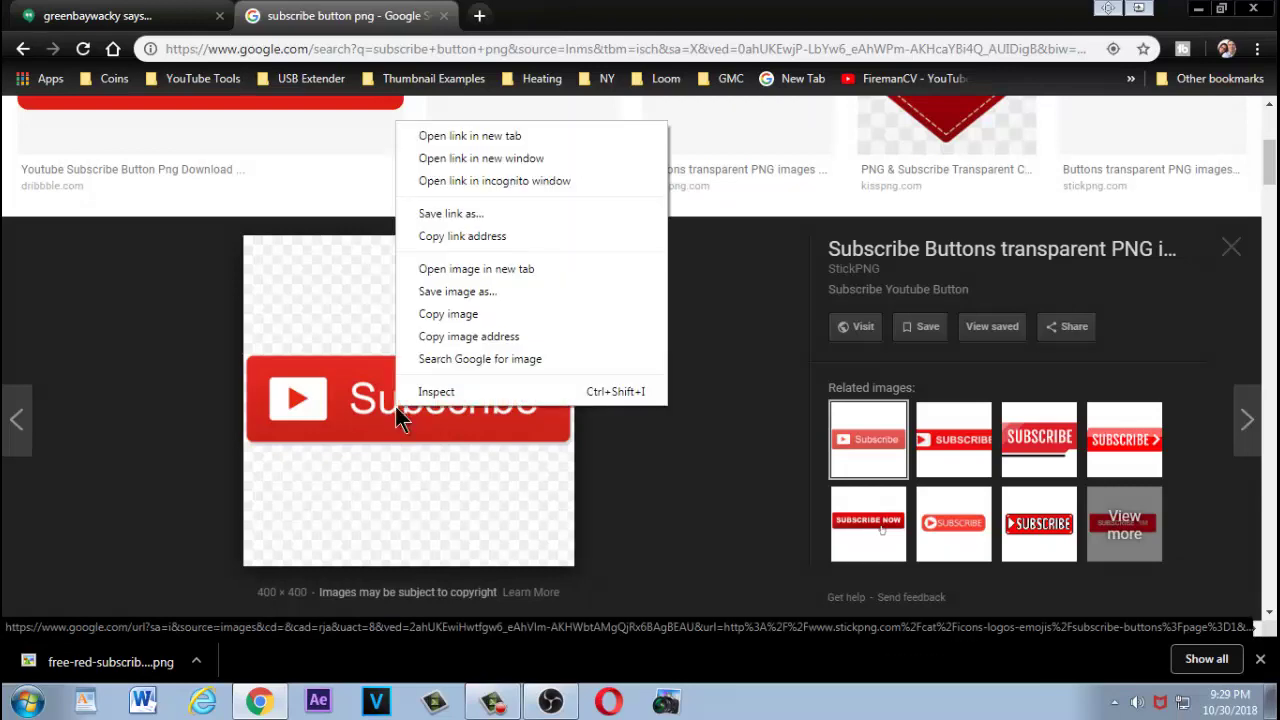
{"action": "left_click", "coordinate": [443, 292]}
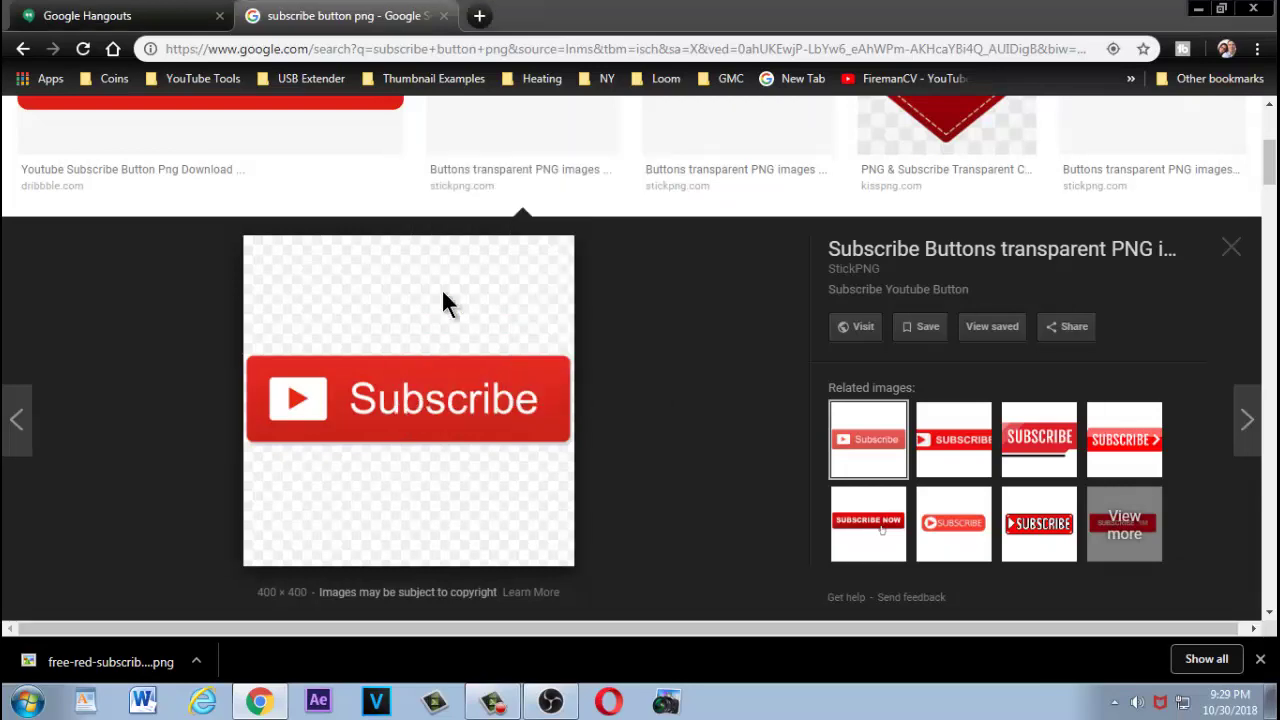
{"action": "left_click", "coordinate": [97, 190]}
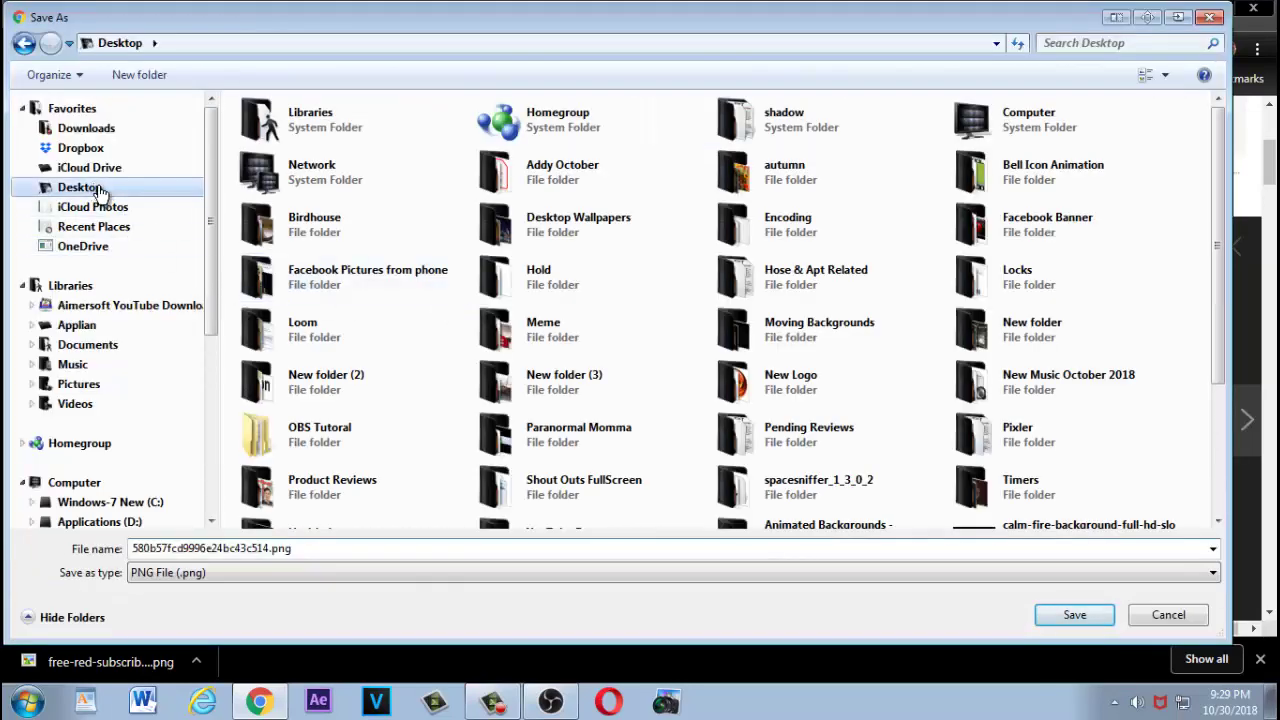
{"action": "left_click", "coordinate": [1063, 617]}
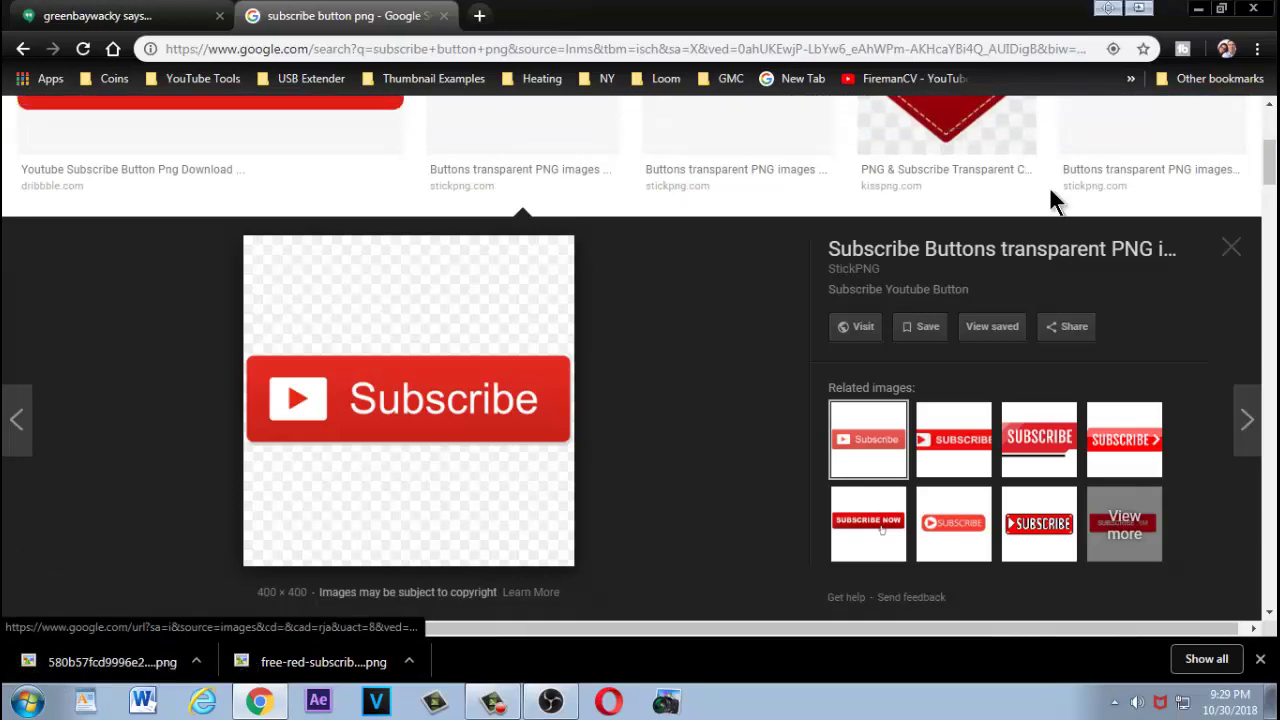
In OBS, add an image source named Subscribe1, since 'Subscribe' was already taken
{"action": "left_click", "coordinate": [1145, 14]}
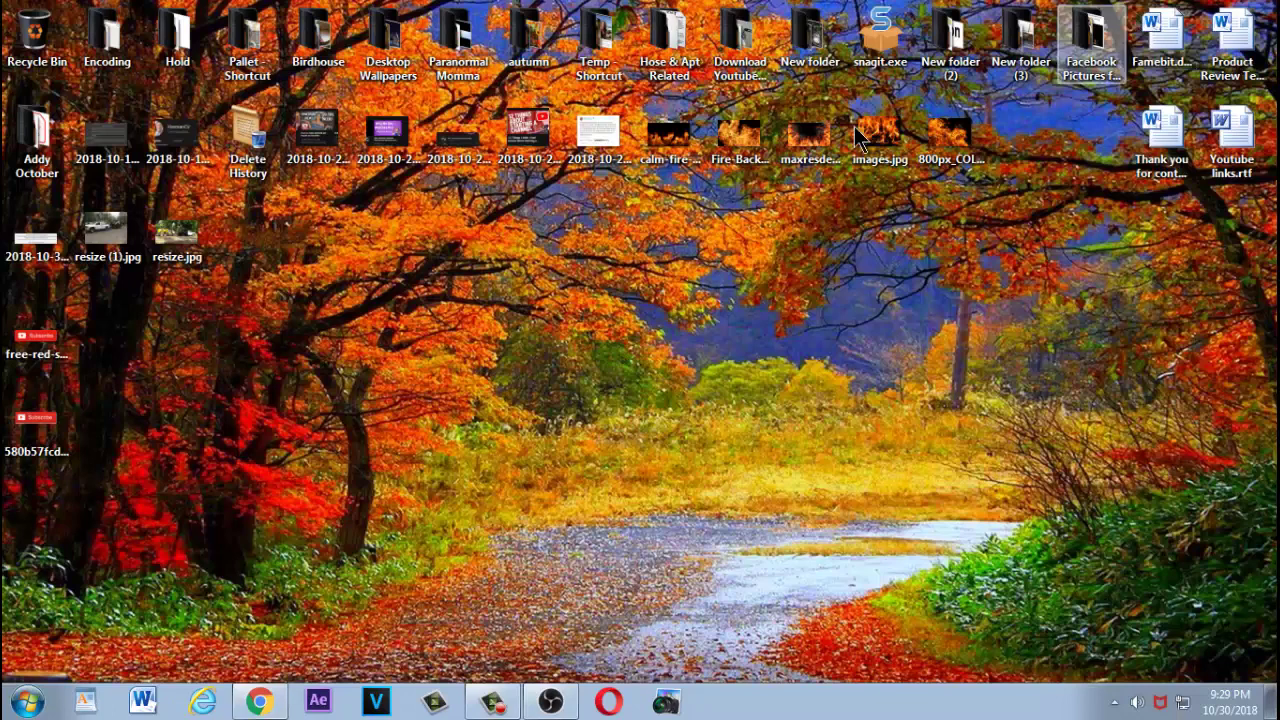
{"action": "left_click", "coordinate": [548, 703]}
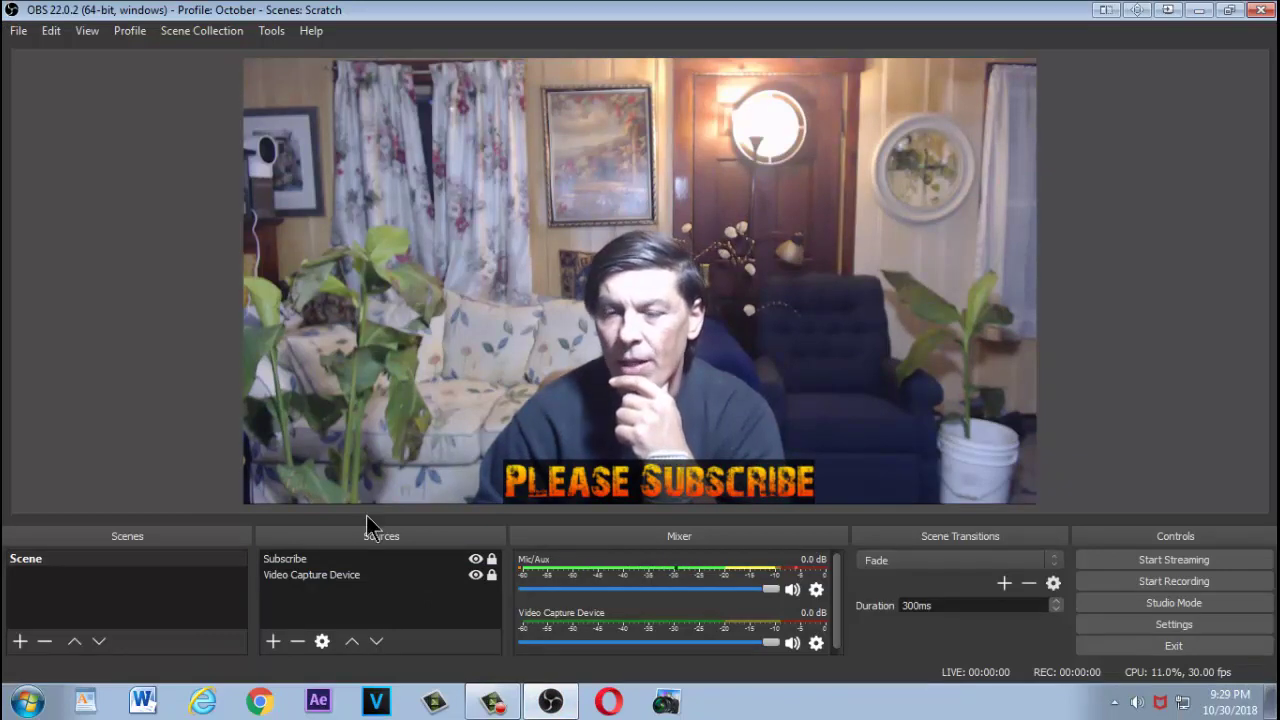
{"action": "left_click", "coordinate": [272, 641]}
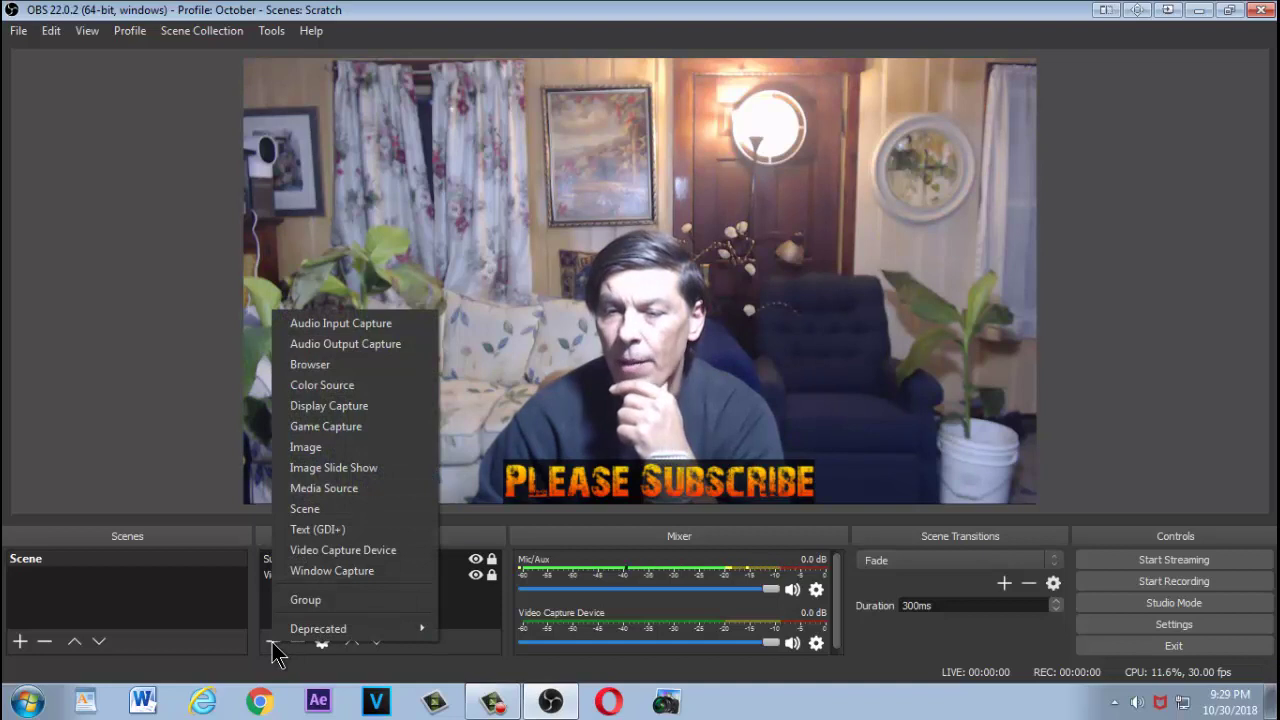
{"action": "left_click", "coordinate": [323, 447]}
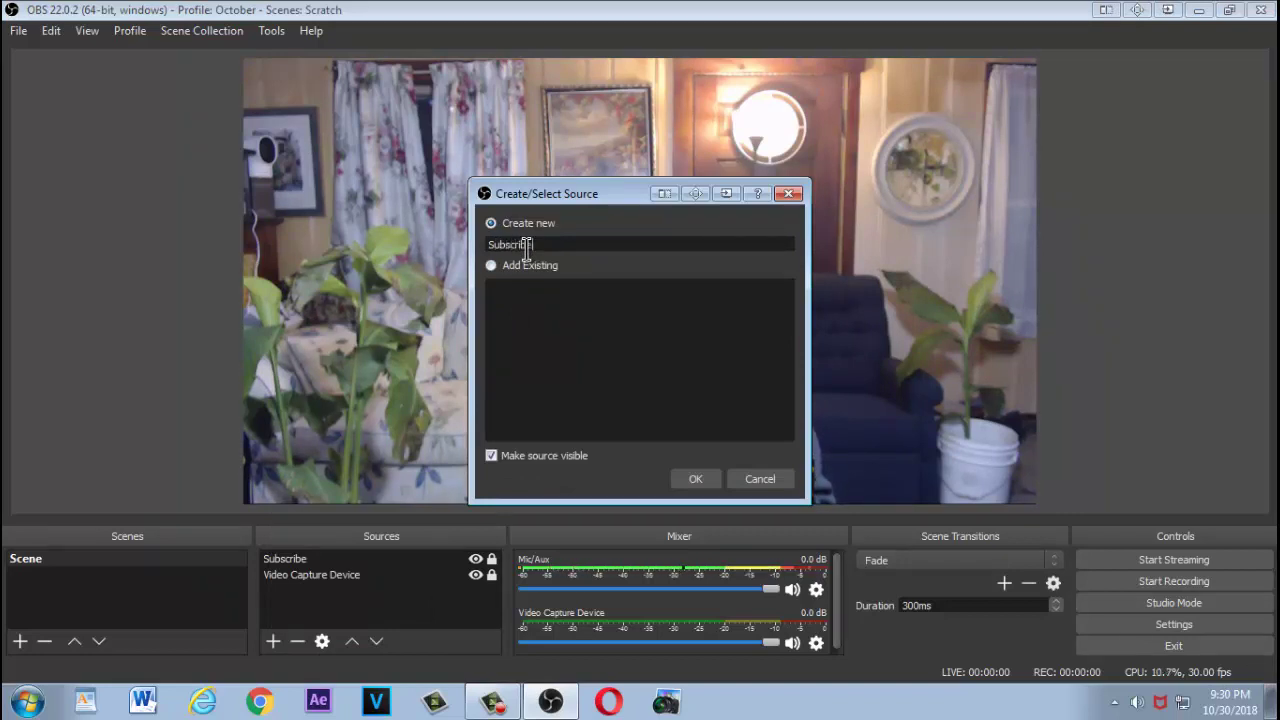
{"action": "left_click", "coordinate": [695, 476]}
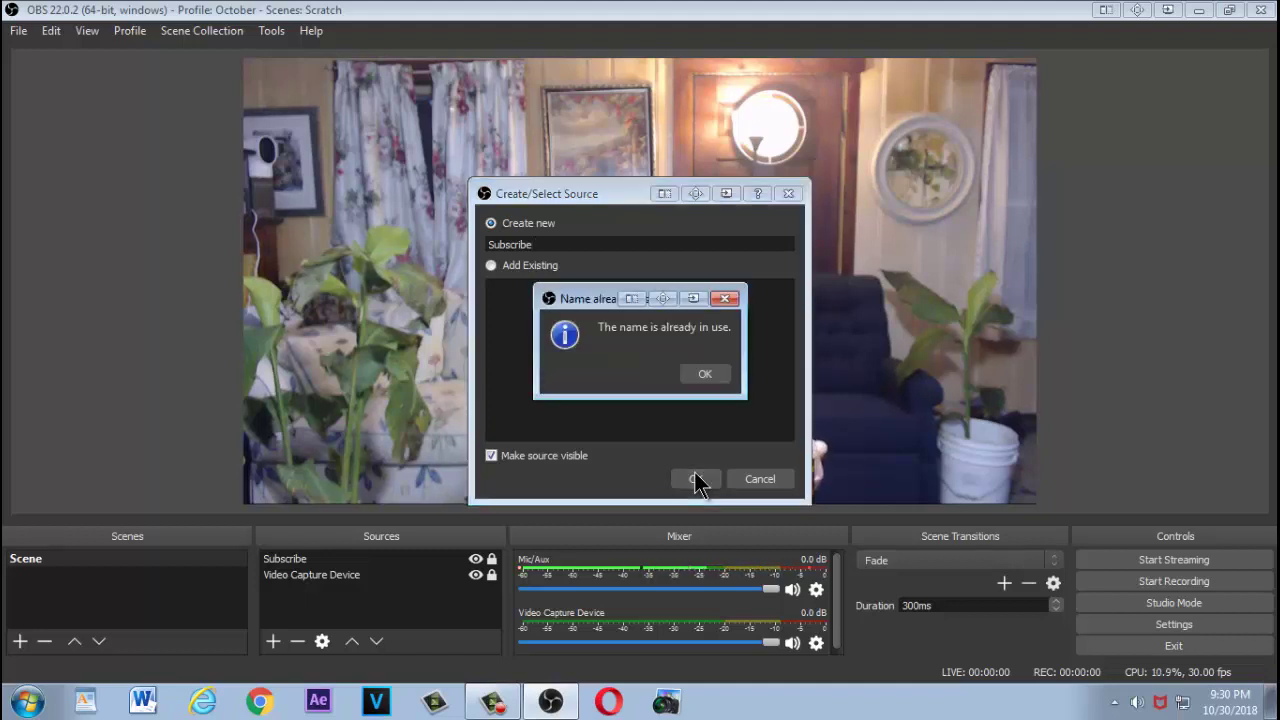
{"action": "left_click", "coordinate": [707, 375]}
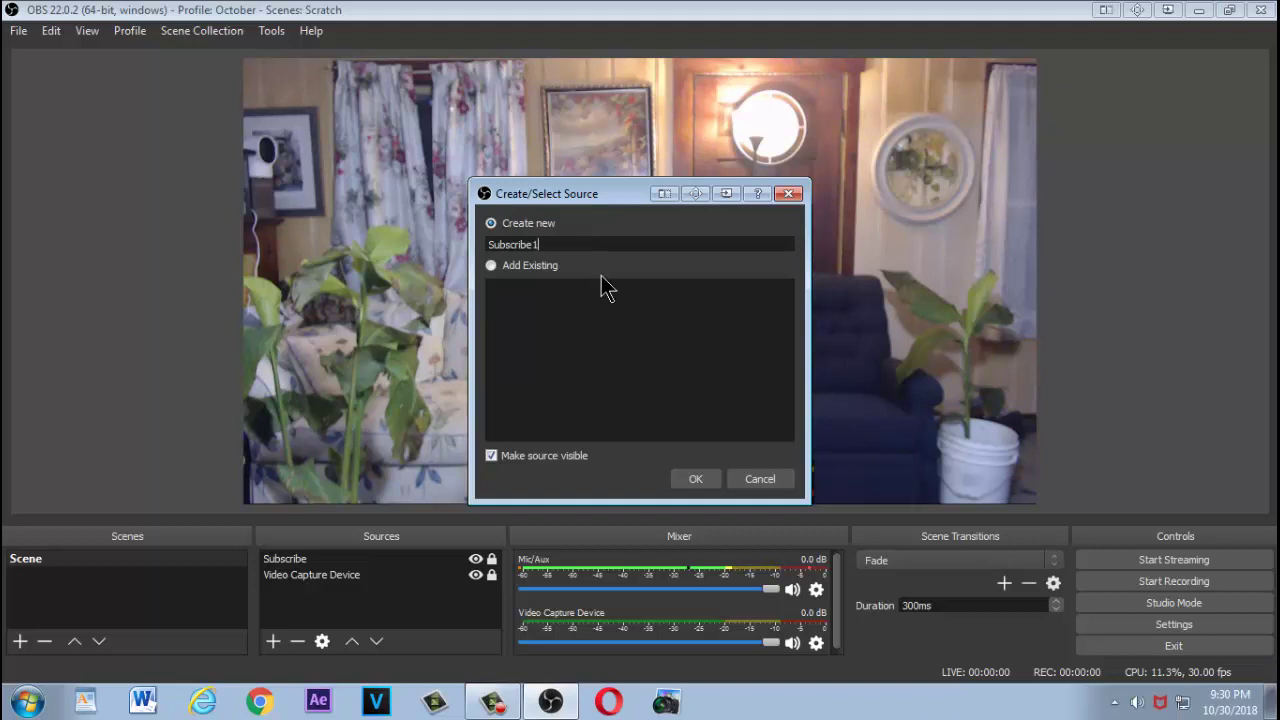
{"action": "left_click", "coordinate": [696, 479]}
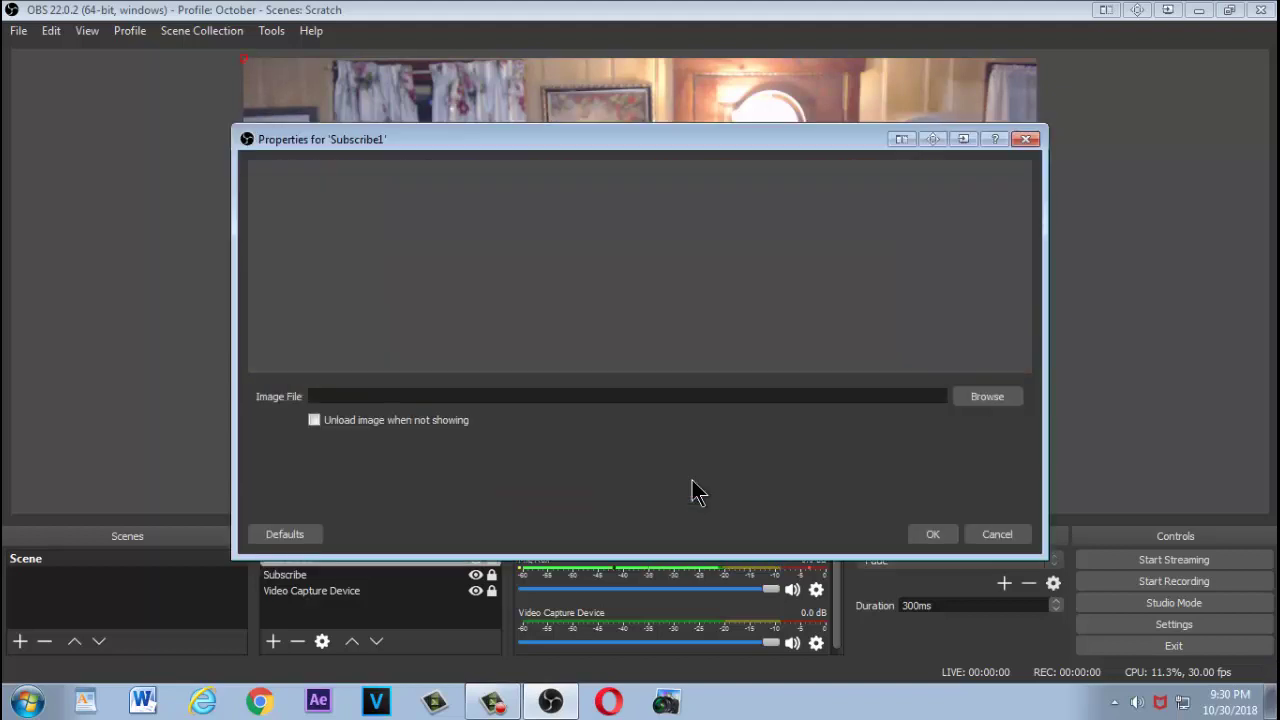
Set Subscribe1's image file to 580b57fcd9996e24bc43c514.png from the Desktop
{"action": "left_click", "coordinate": [982, 396]}
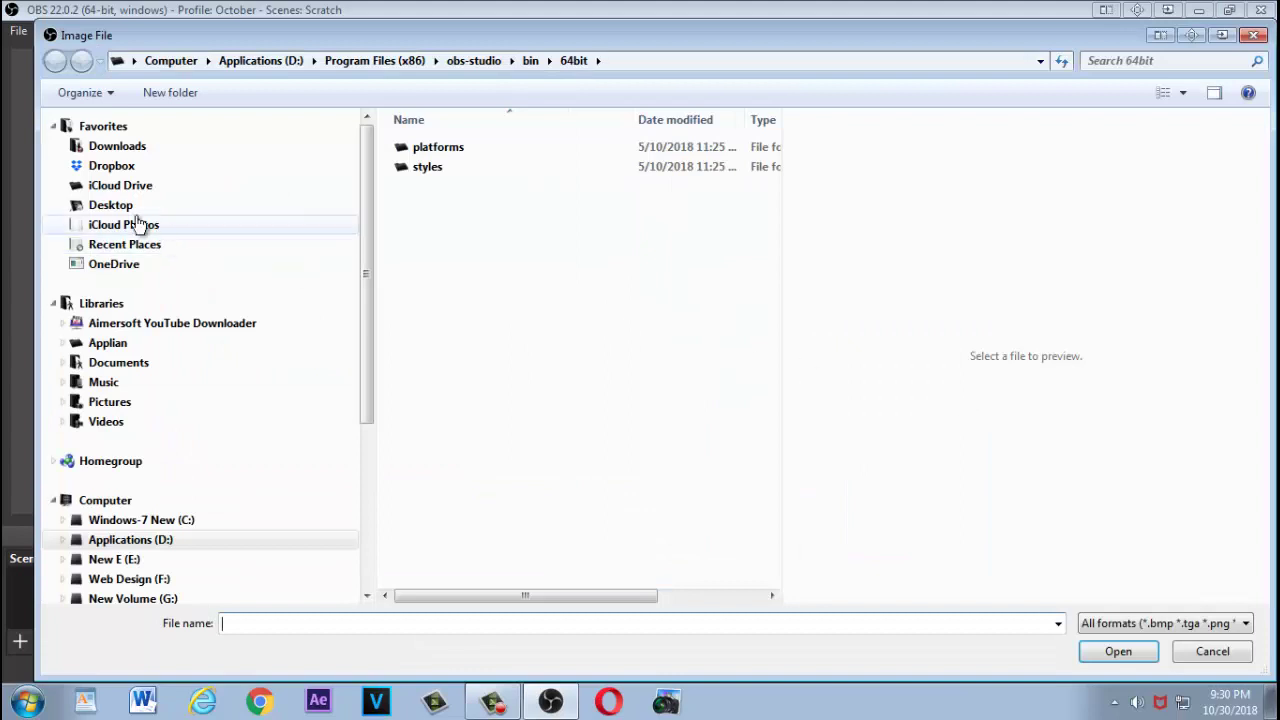
{"action": "left_click", "coordinate": [104, 205]}
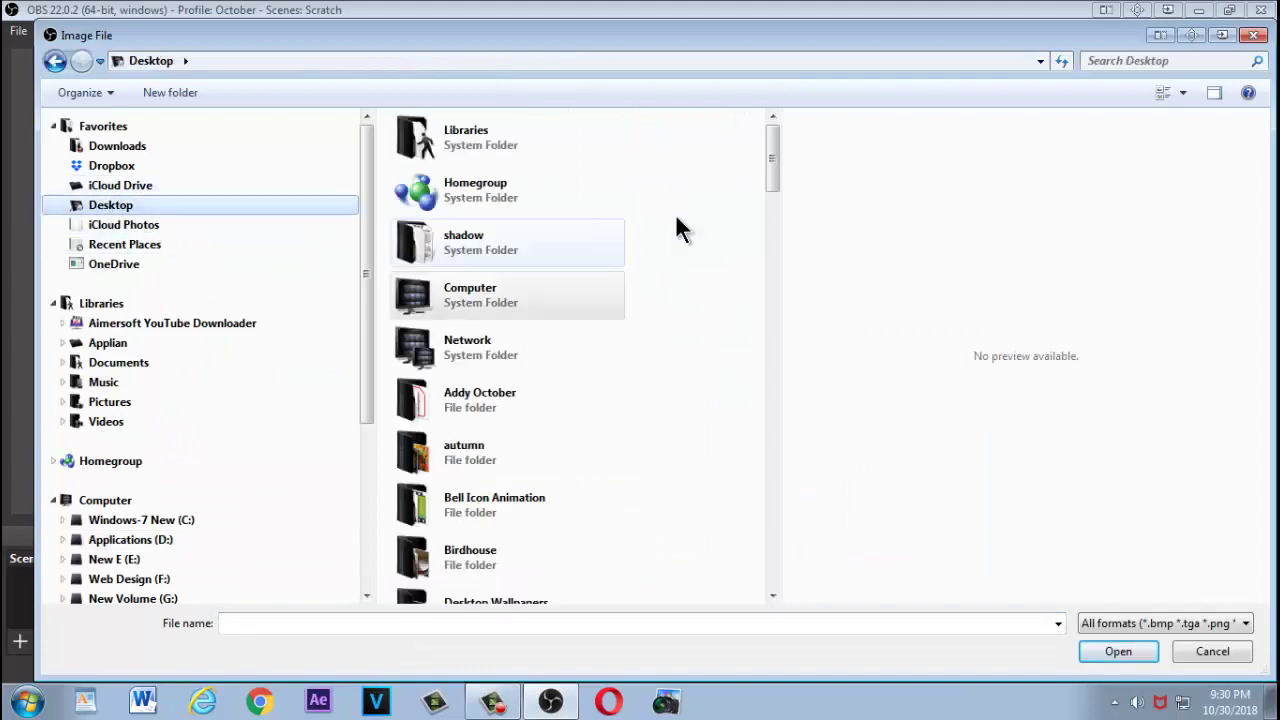
{"action": "left_click_drag", "start_coordinate": [772, 165], "coordinate": [772, 390]}
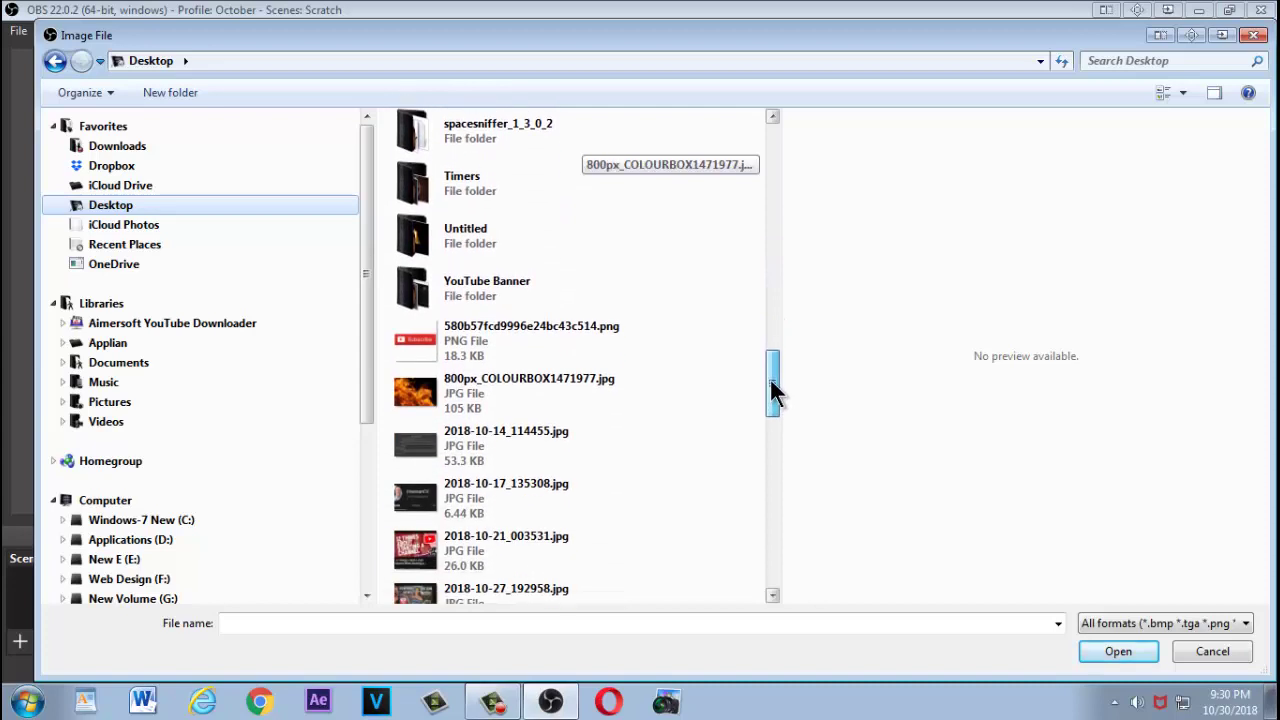
{"action": "left_click", "coordinate": [470, 350]}
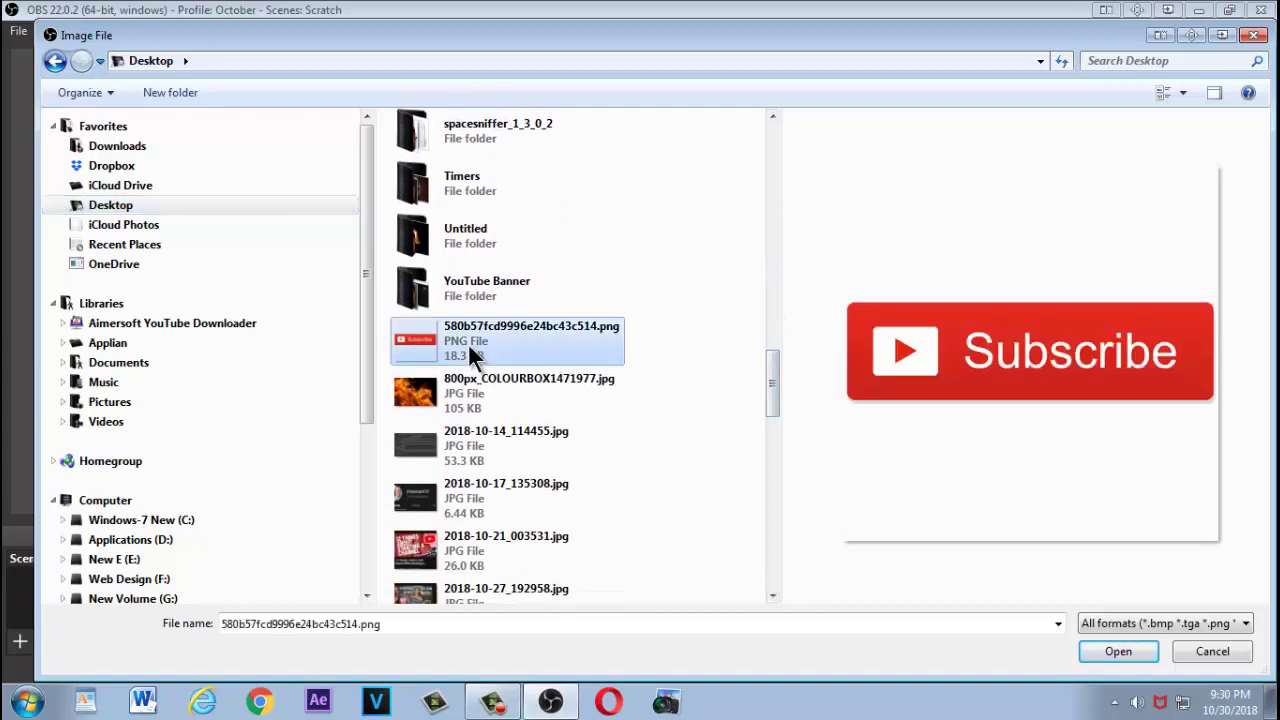
{"action": "left_click", "coordinate": [1117, 652]}
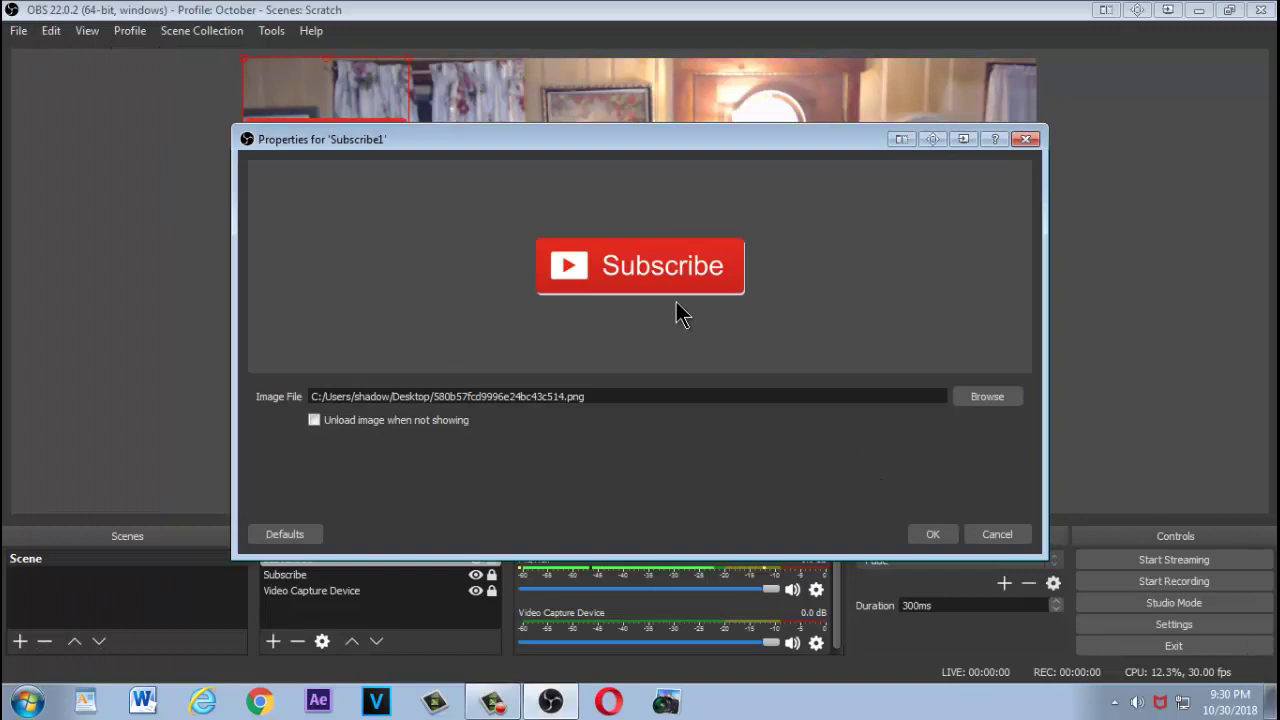
Confirm Subscribe1, move it toward the centre, and hide the old PLEASE SUBSCRIBE banner
{"action": "left_click", "coordinate": [928, 535]}
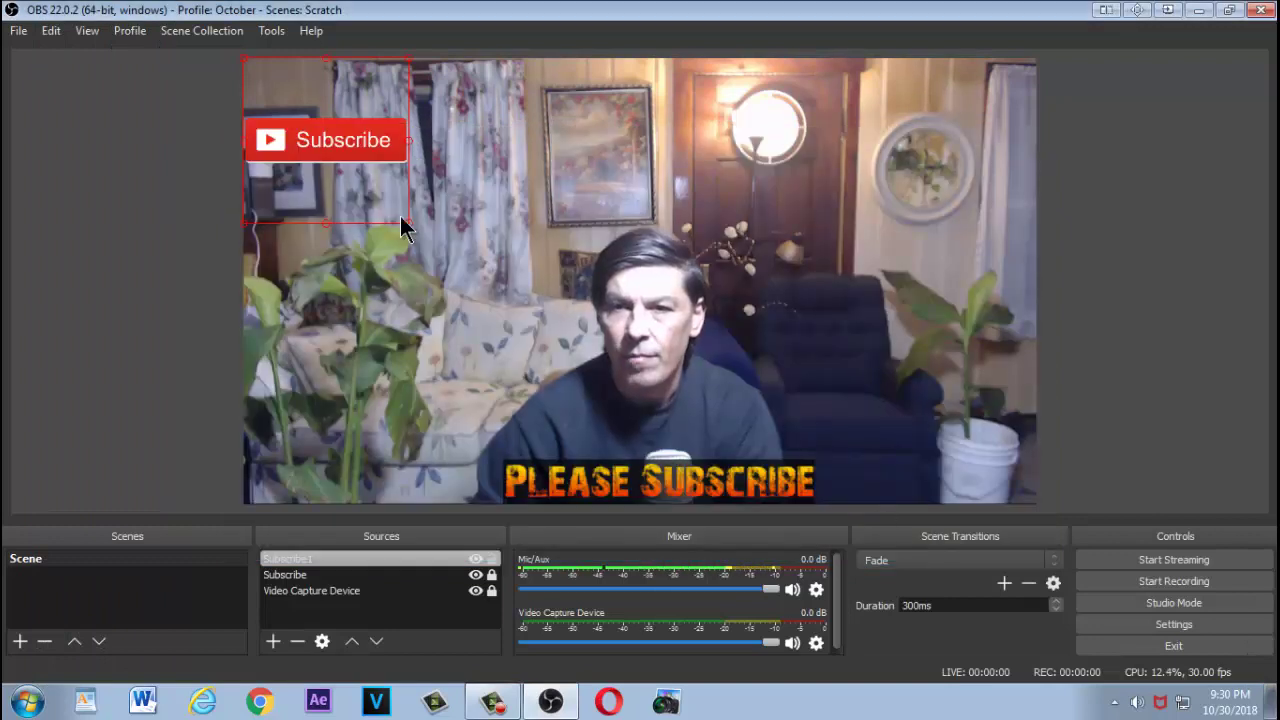
{"action": "left_click_drag", "start_coordinate": [333, 142], "coordinate": [434, 310]}
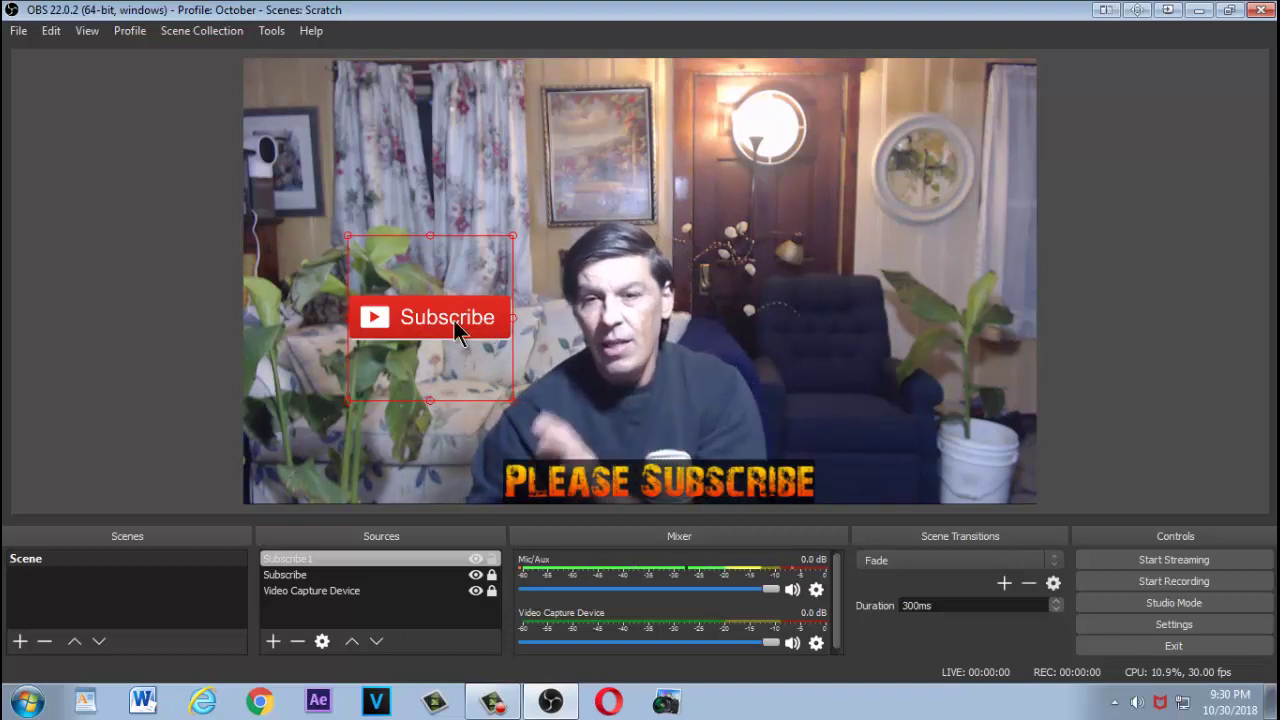
{"action": "left_click", "coordinate": [300, 574]}
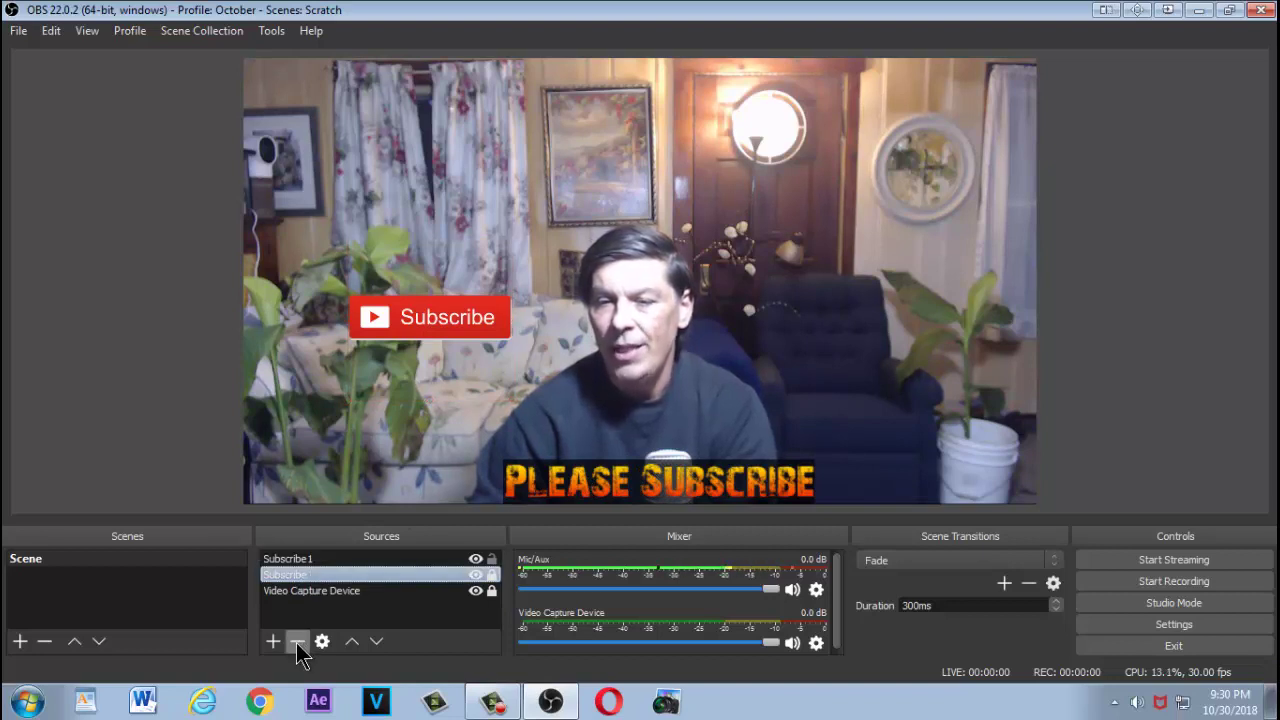
{"action": "left_click", "coordinate": [475, 573]}
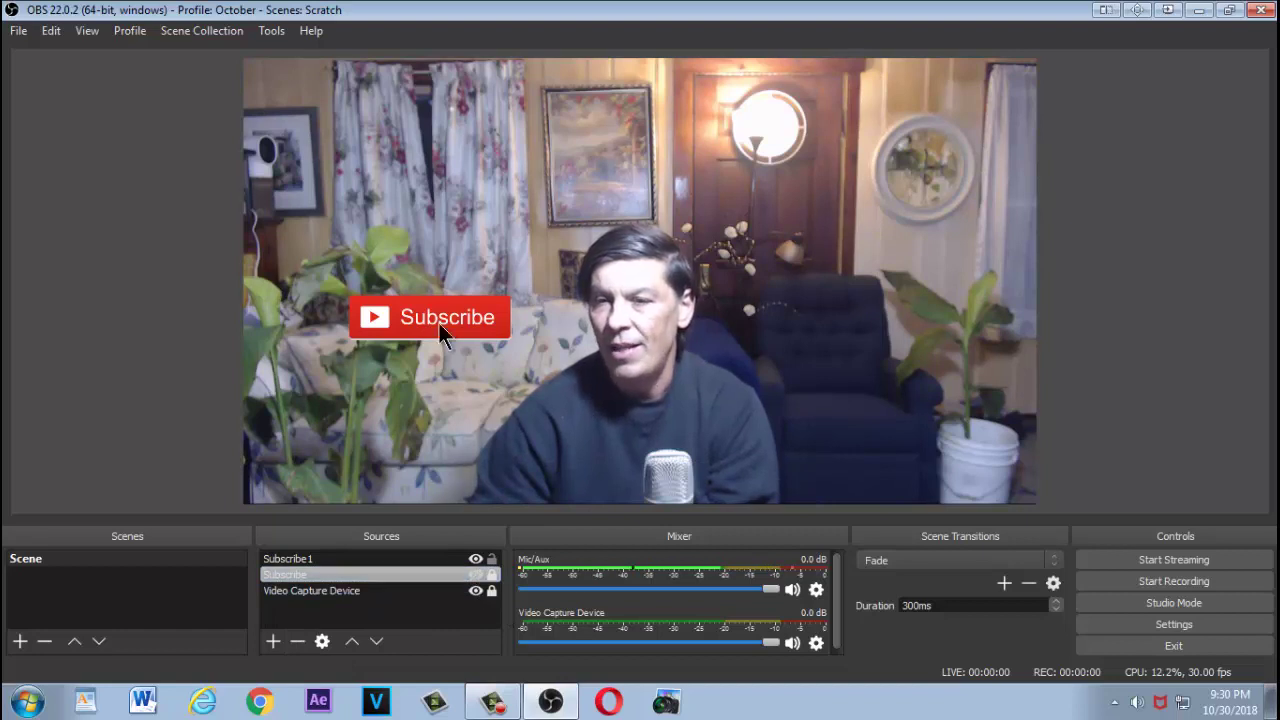
Place the Subscribe button at the bottom centre of the webcam feed and lock Subscribe1
{"action": "left_click_drag", "start_coordinate": [432, 314], "coordinate": [646, 477]}
{"action": "left_click", "coordinate": [398, 440]}
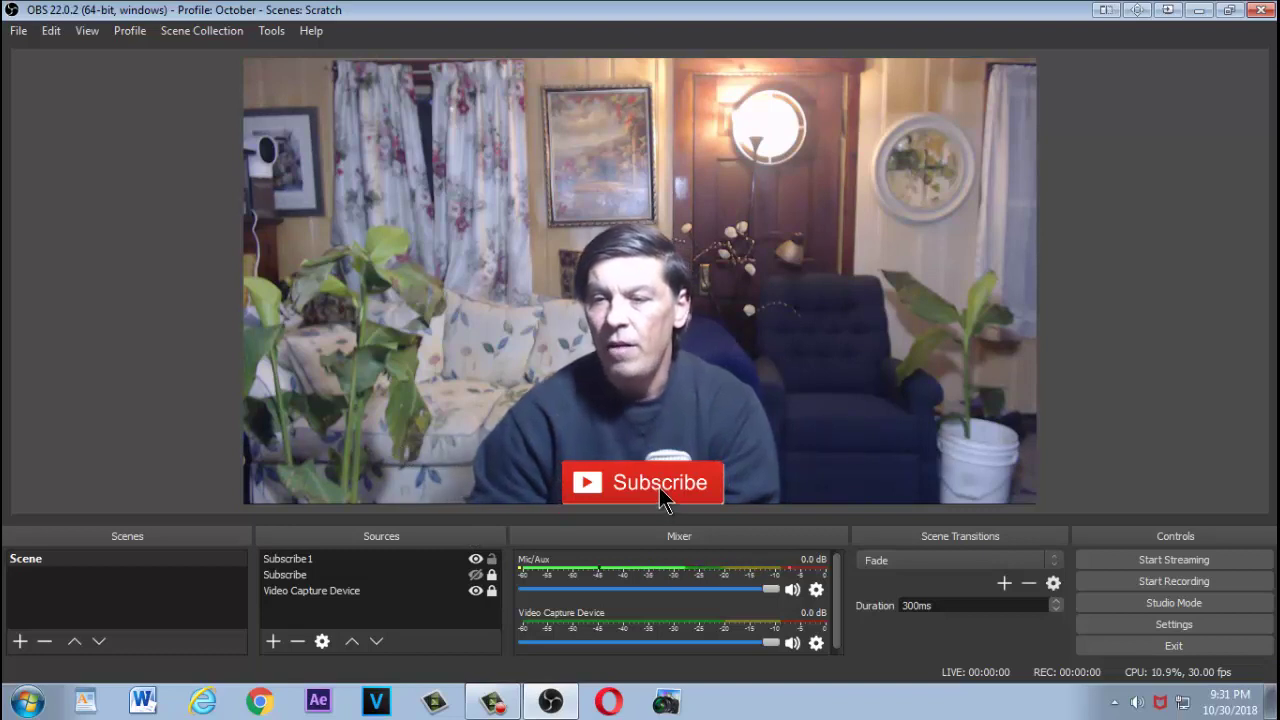
{"action": "left_click", "coordinate": [491, 559]}
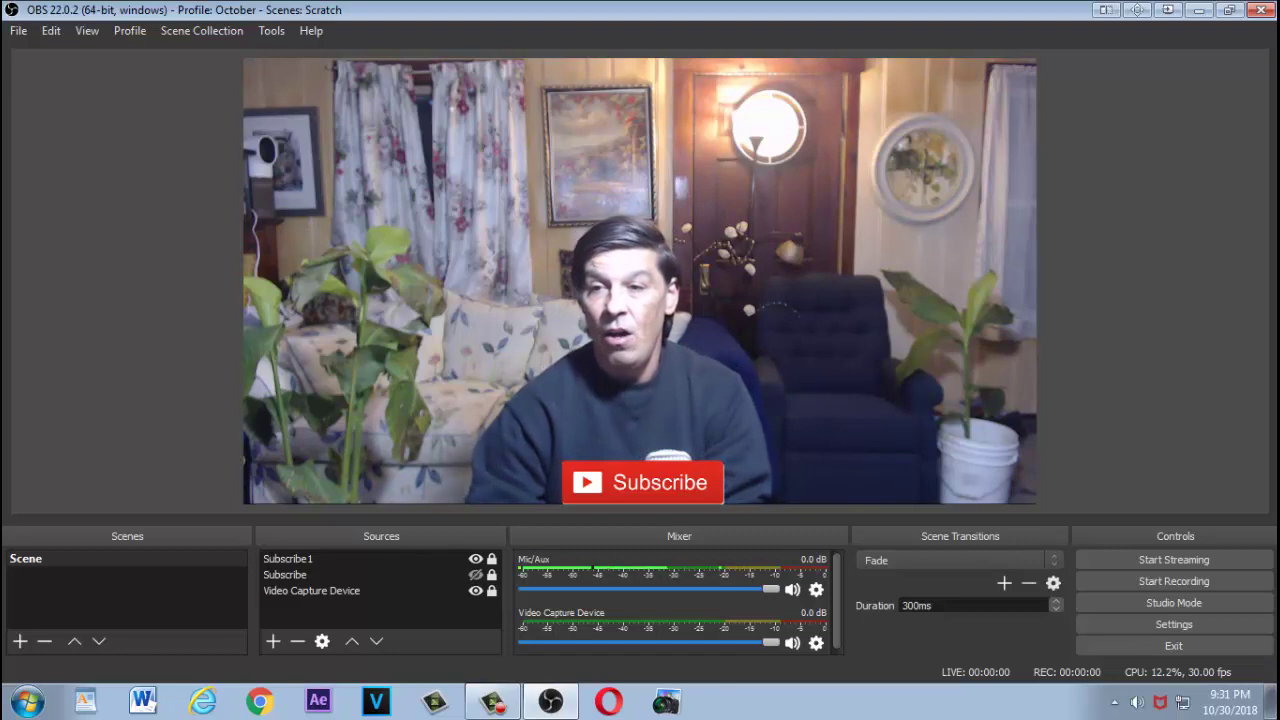
In Chrome, search for 'like button png' in a new tab and show image results
{"action": "key", "text": "alt+Tab"}
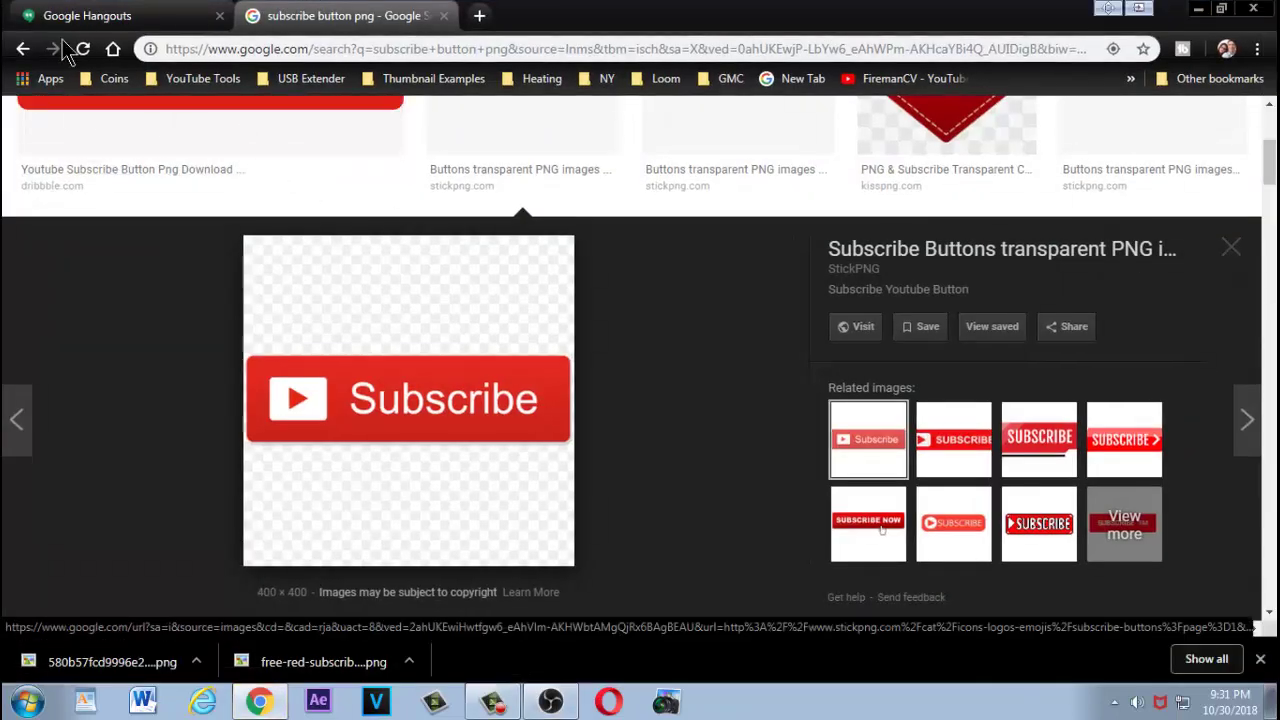
{"action": "left_click", "coordinate": [23, 49]}
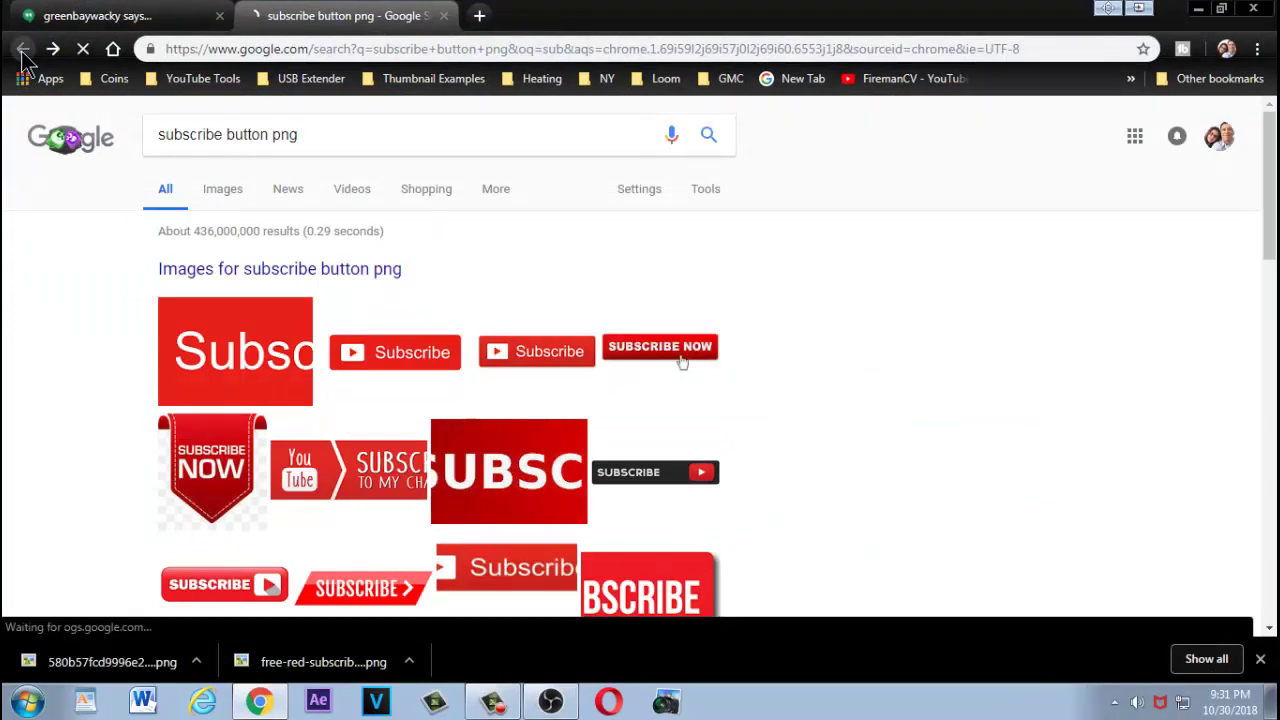
{"action": "left_click", "coordinate": [22, 52]}
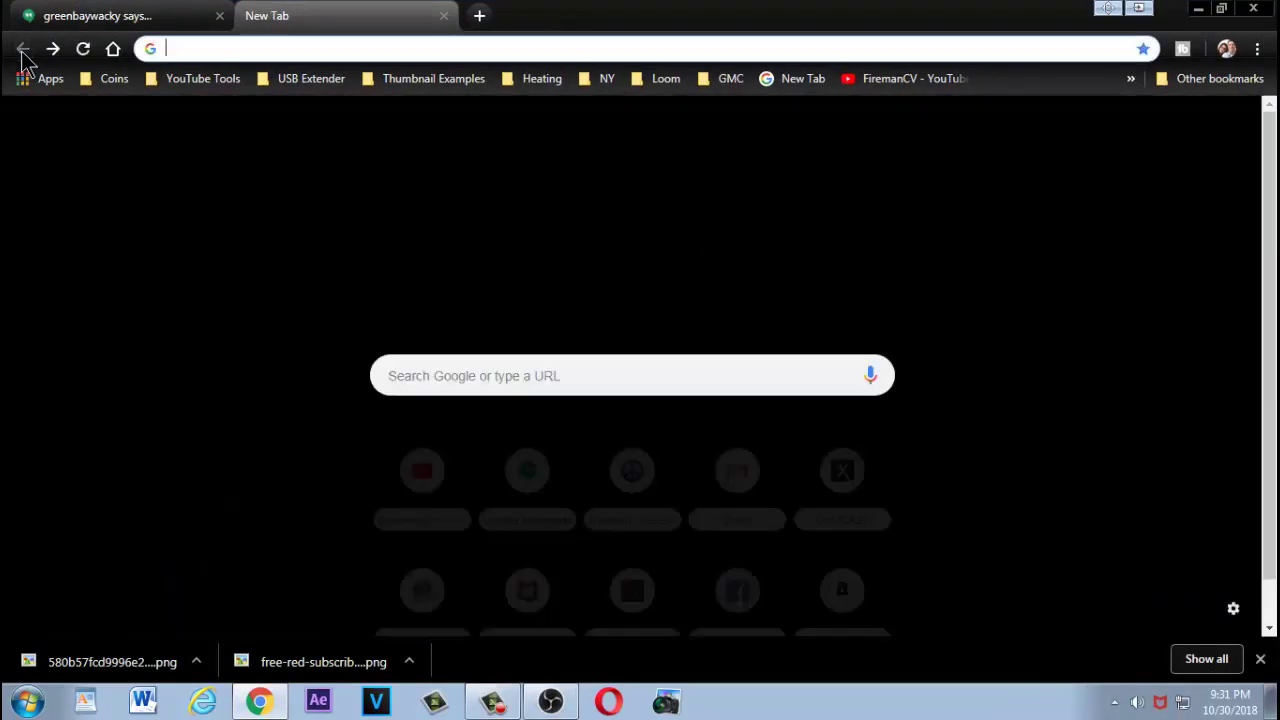
{"action": "left_click", "coordinate": [437, 376]}
{"action": "type", "text": "like"}
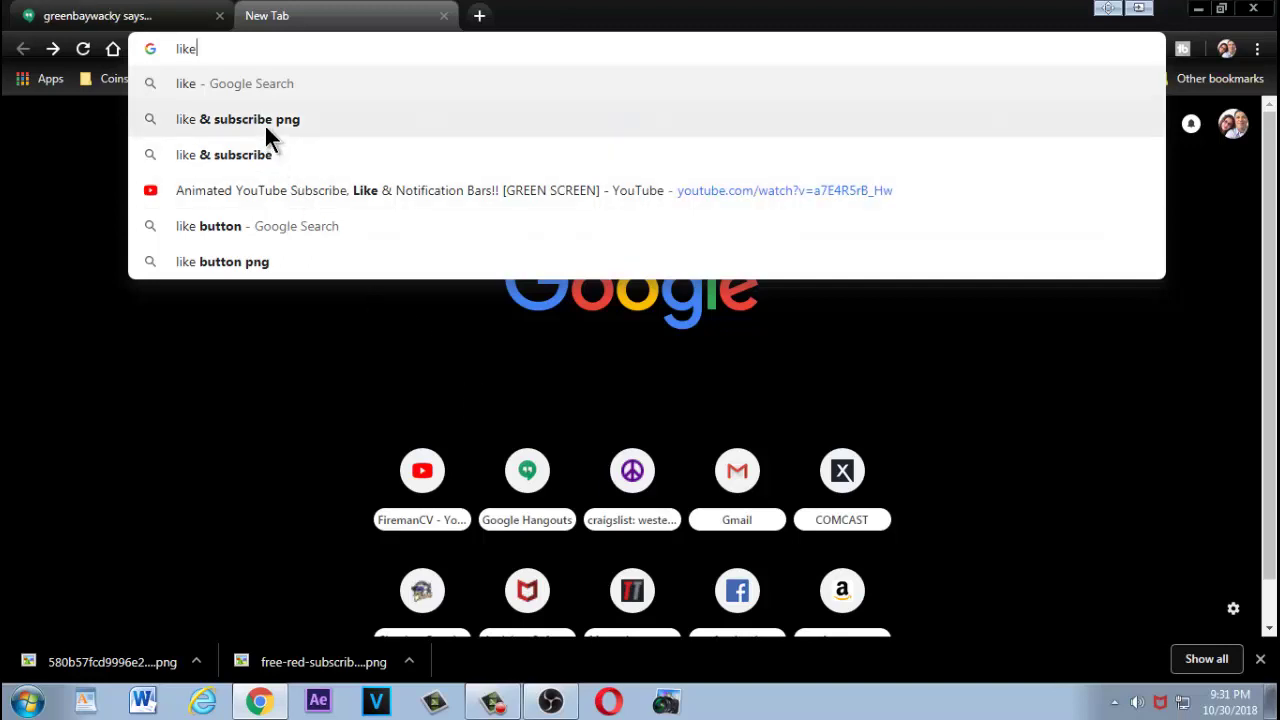
{"action": "left_click", "coordinate": [214, 264]}
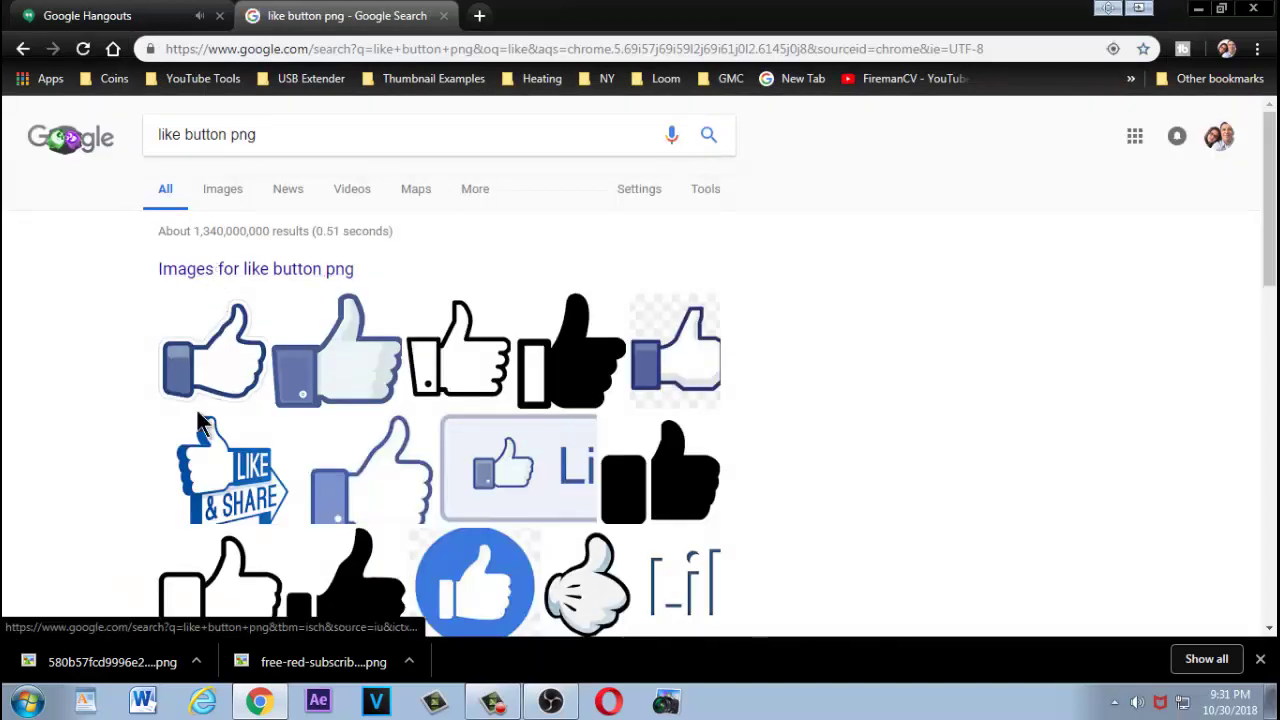
{"action": "left_click", "coordinate": [224, 196]}
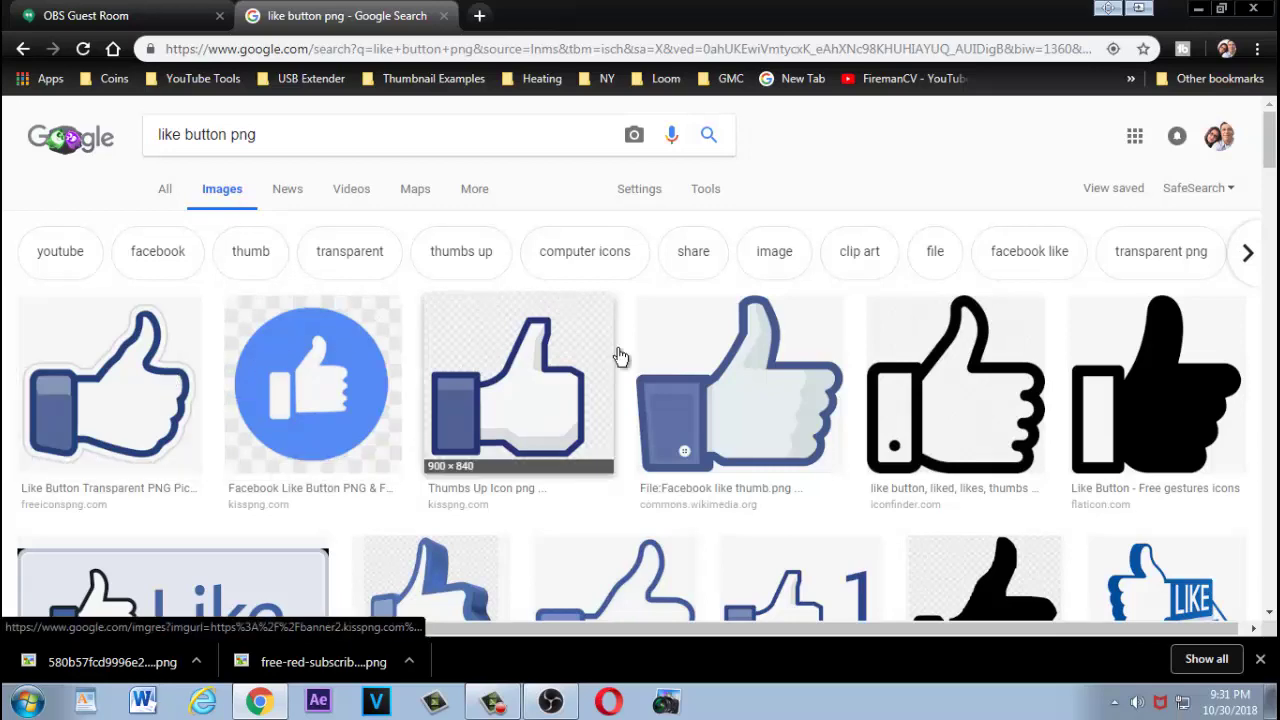
Save the 3D thumbs-up Like icon to the Desktop as 590-Facebook_3D_Thumbs_Up_Like_Icon.jpg
{"action": "scroll", "coordinate": [660, 405], "scroll_direction": "down", "scroll_amount": 5}
{"action": "scroll", "coordinate": [660, 405], "scroll_direction": "down", "scroll_amount": 4}
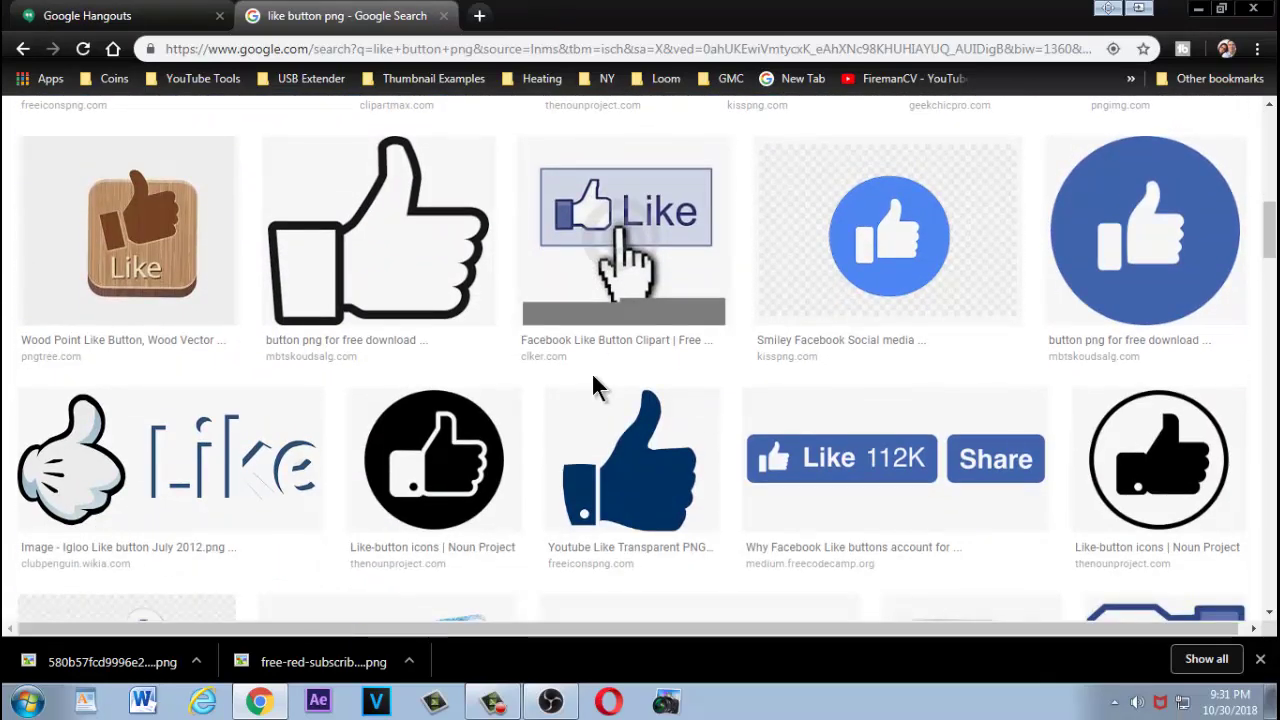
{"action": "scroll", "coordinate": [592, 380], "scroll_direction": "down", "scroll_amount": 3}
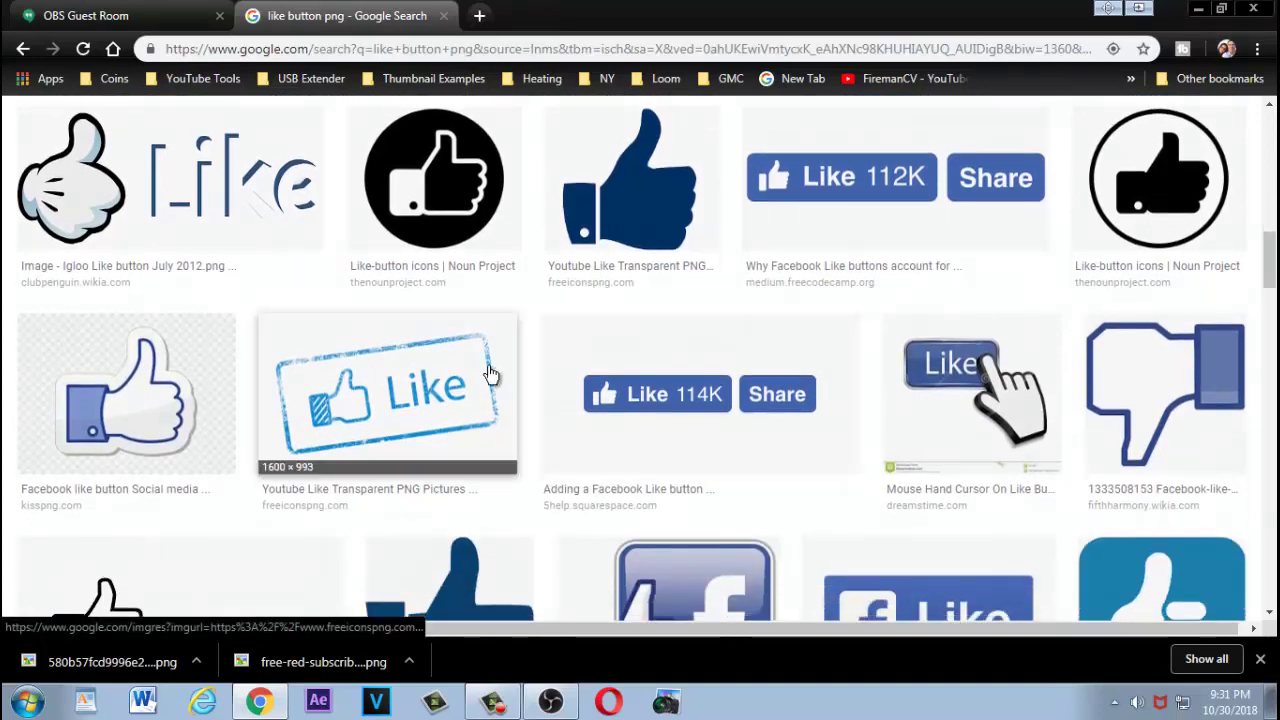
{"action": "scroll", "coordinate": [186, 280], "scroll_direction": "up", "scroll_amount": 1}
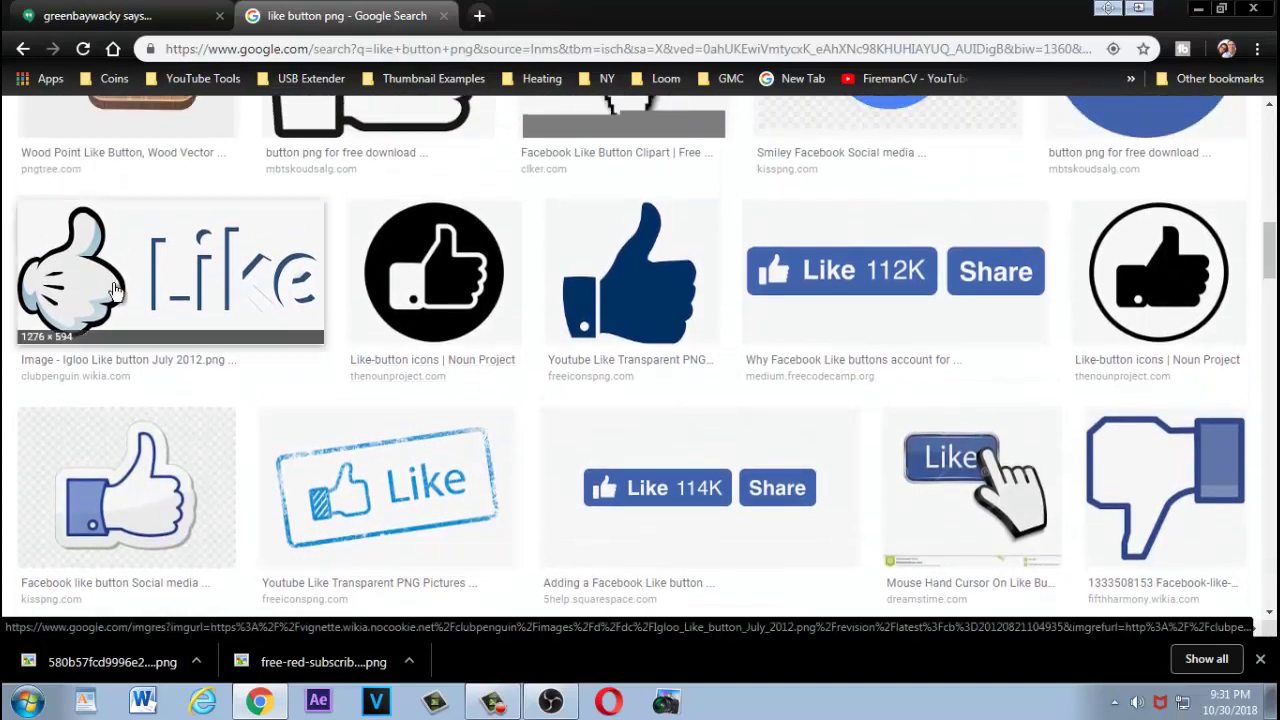
{"action": "scroll", "coordinate": [186, 278], "scroll_direction": "down", "scroll_amount": 5}
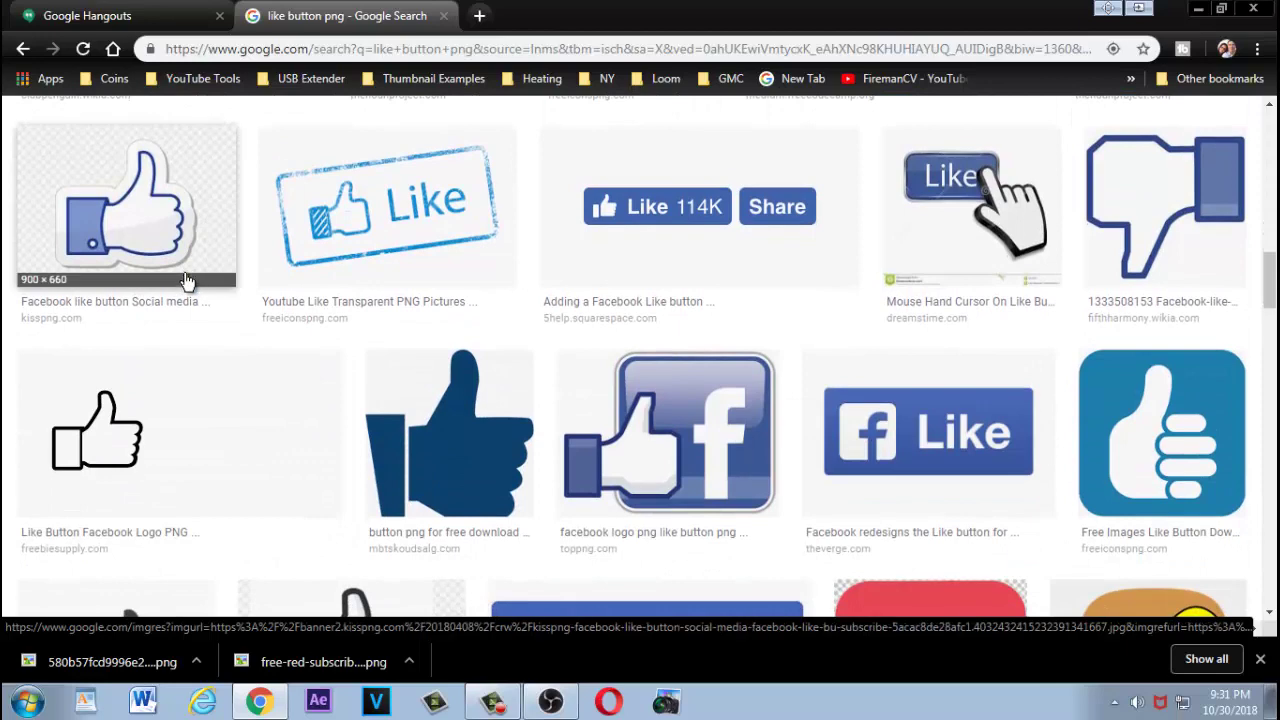
{"action": "scroll", "coordinate": [280, 298], "scroll_direction": "down", "scroll_amount": 5}
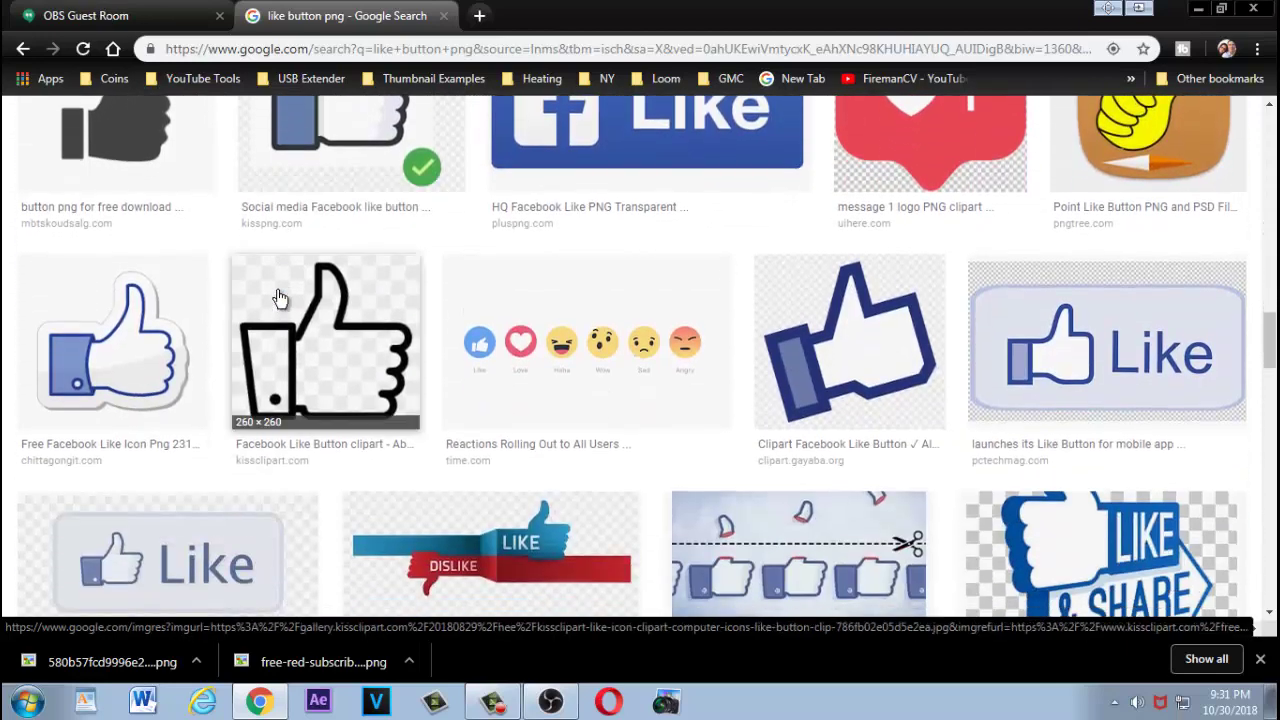
{"action": "scroll", "coordinate": [358, 277], "scroll_direction": "down", "scroll_amount": 2}
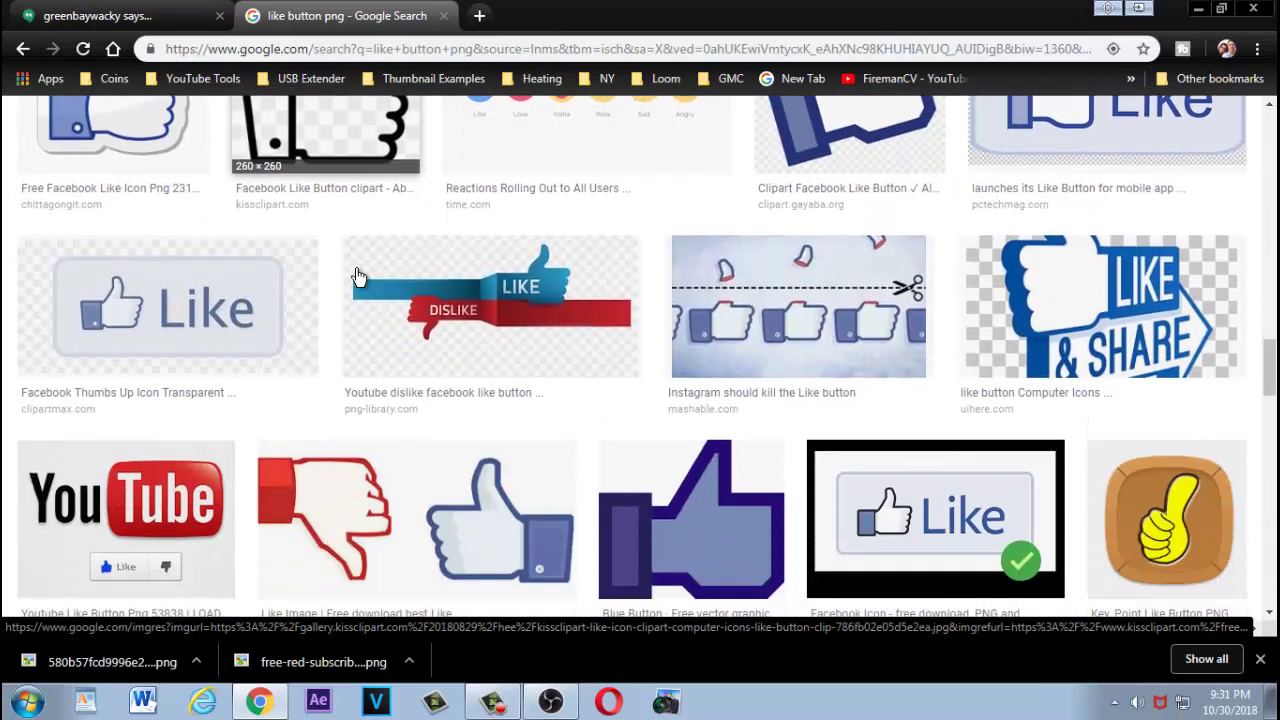
{"action": "scroll", "coordinate": [358, 277], "scroll_direction": "down", "scroll_amount": 2}
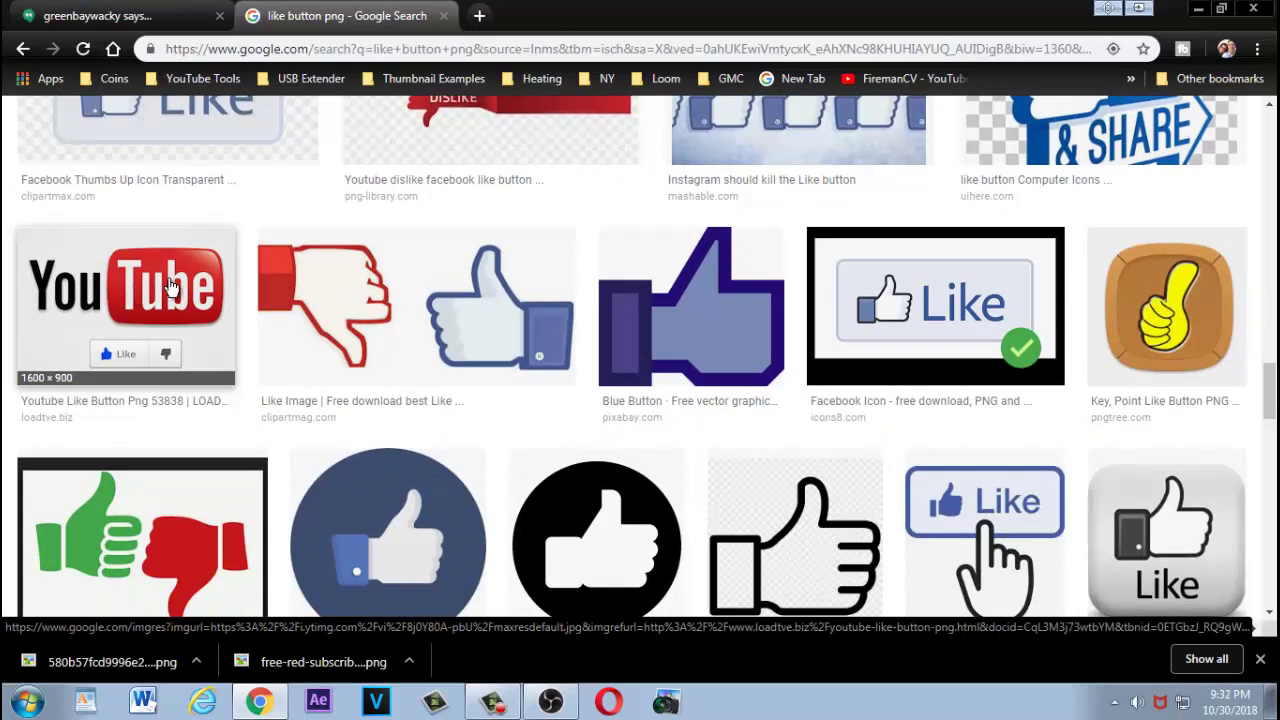
{"action": "scroll", "coordinate": [170, 287], "scroll_direction": "down", "scroll_amount": 5}
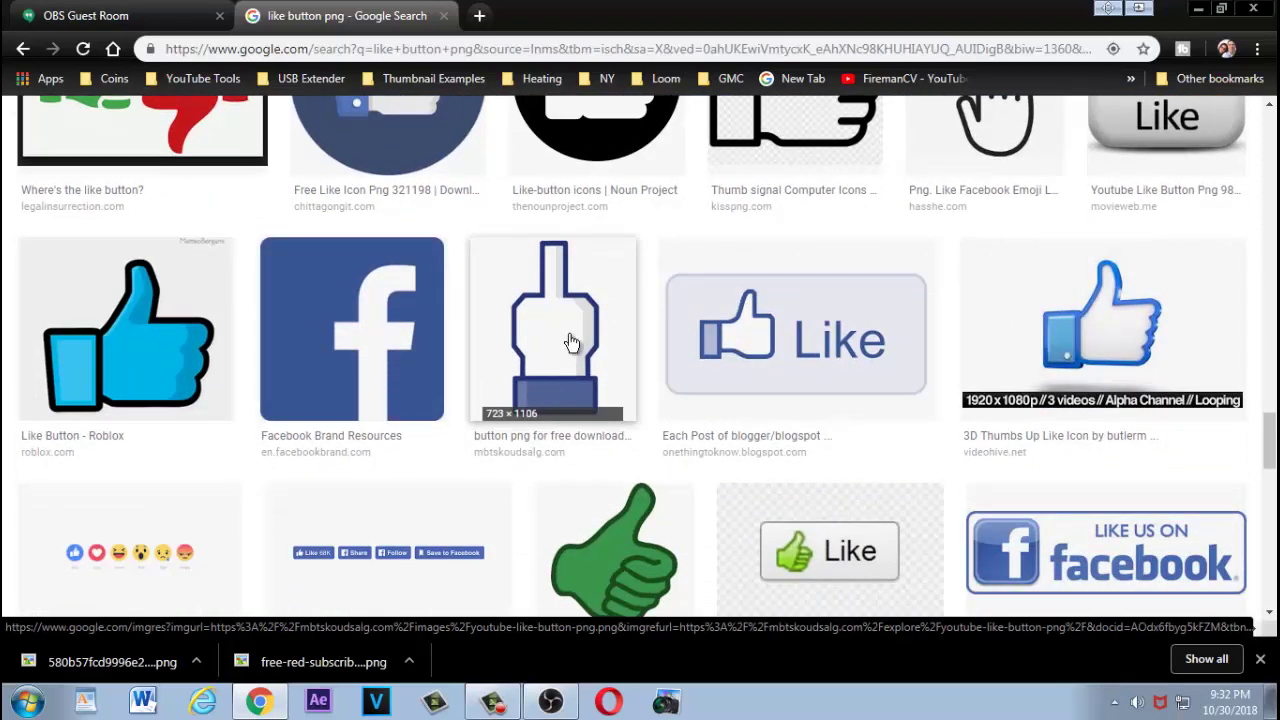
{"action": "scroll", "coordinate": [571, 343], "scroll_direction": "down", "scroll_amount": 3}
{"action": "scroll", "coordinate": [571, 343], "scroll_direction": "up", "scroll_amount": 3}
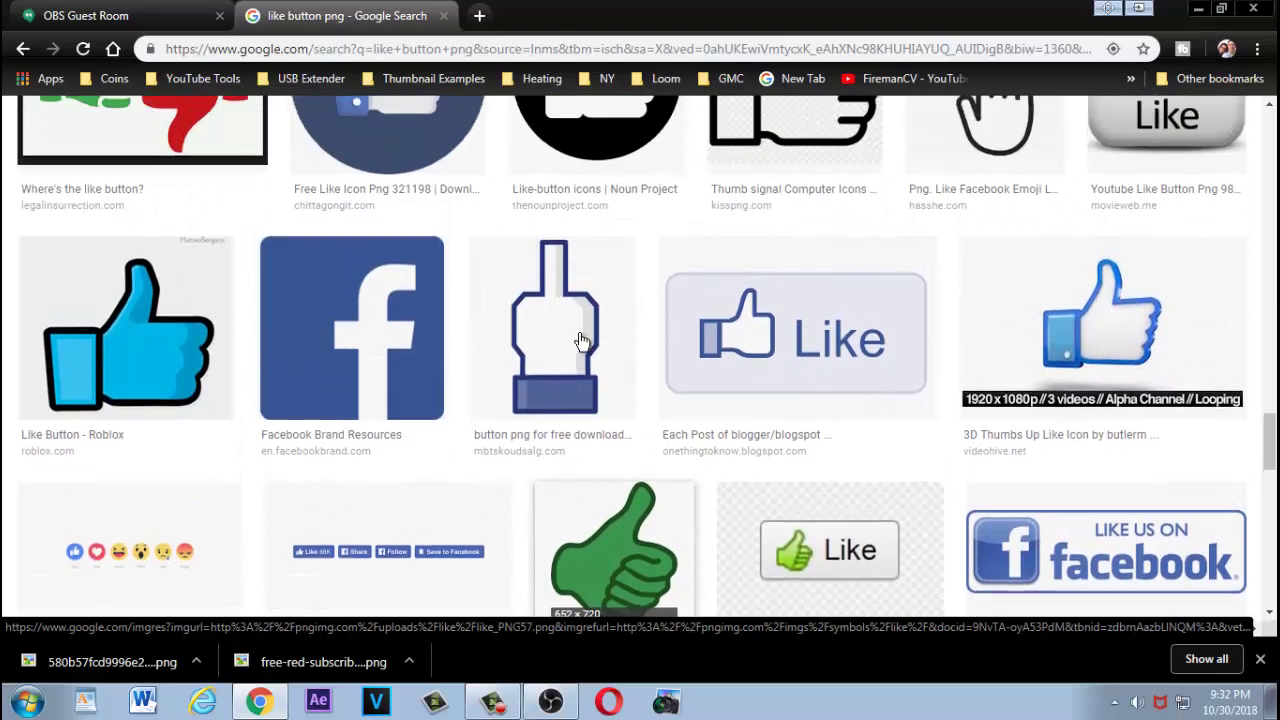
{"action": "left_click", "coordinate": [1084, 344]}
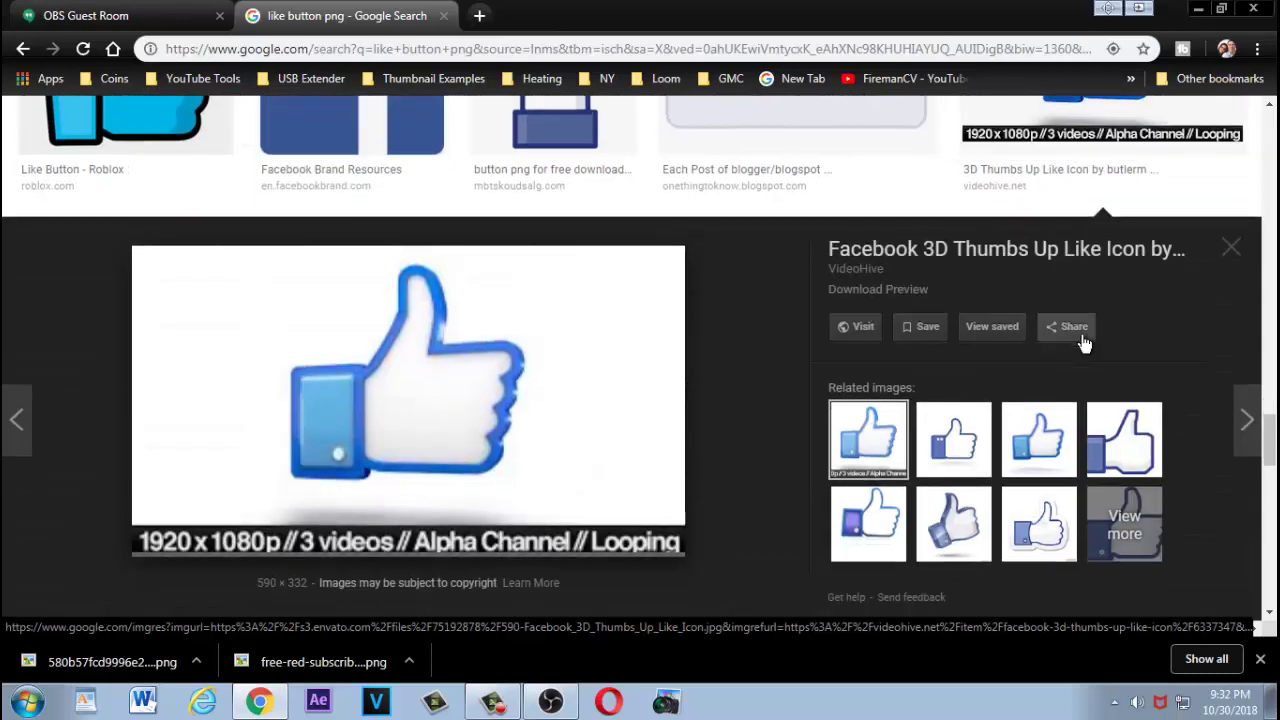
{"action": "right_click", "coordinate": [426, 370]}
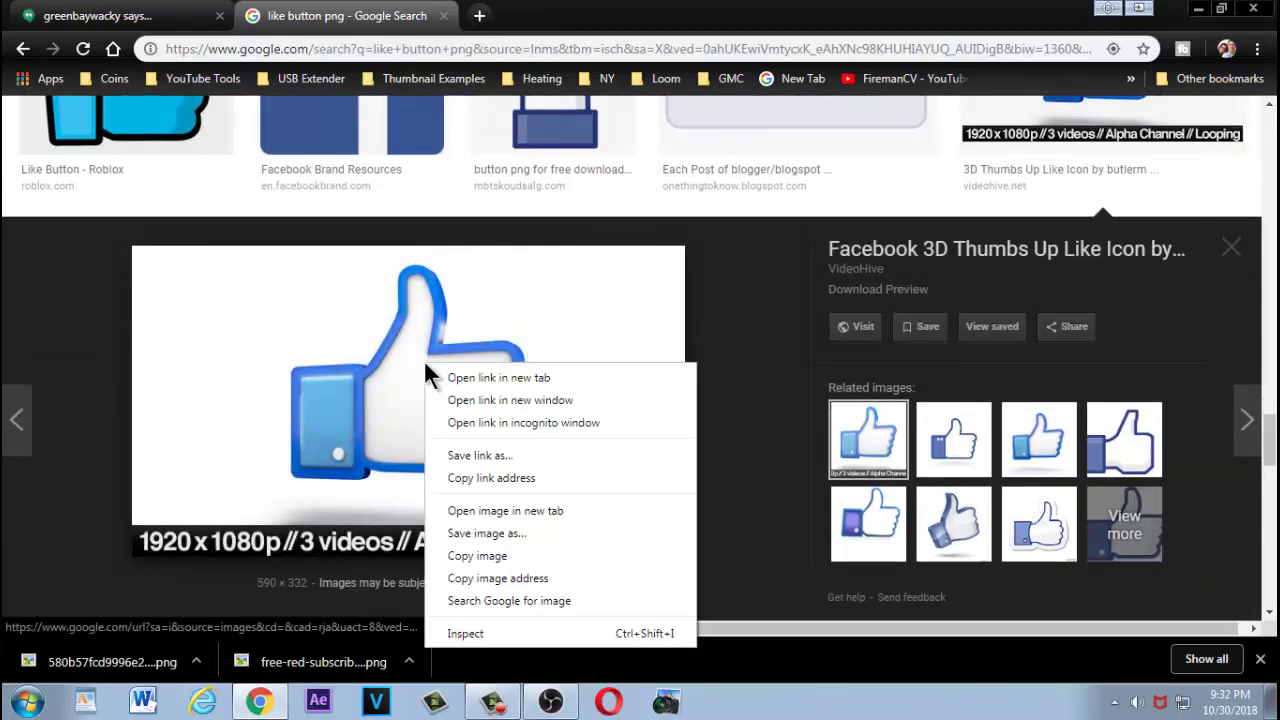
{"action": "left_click", "coordinate": [489, 532]}
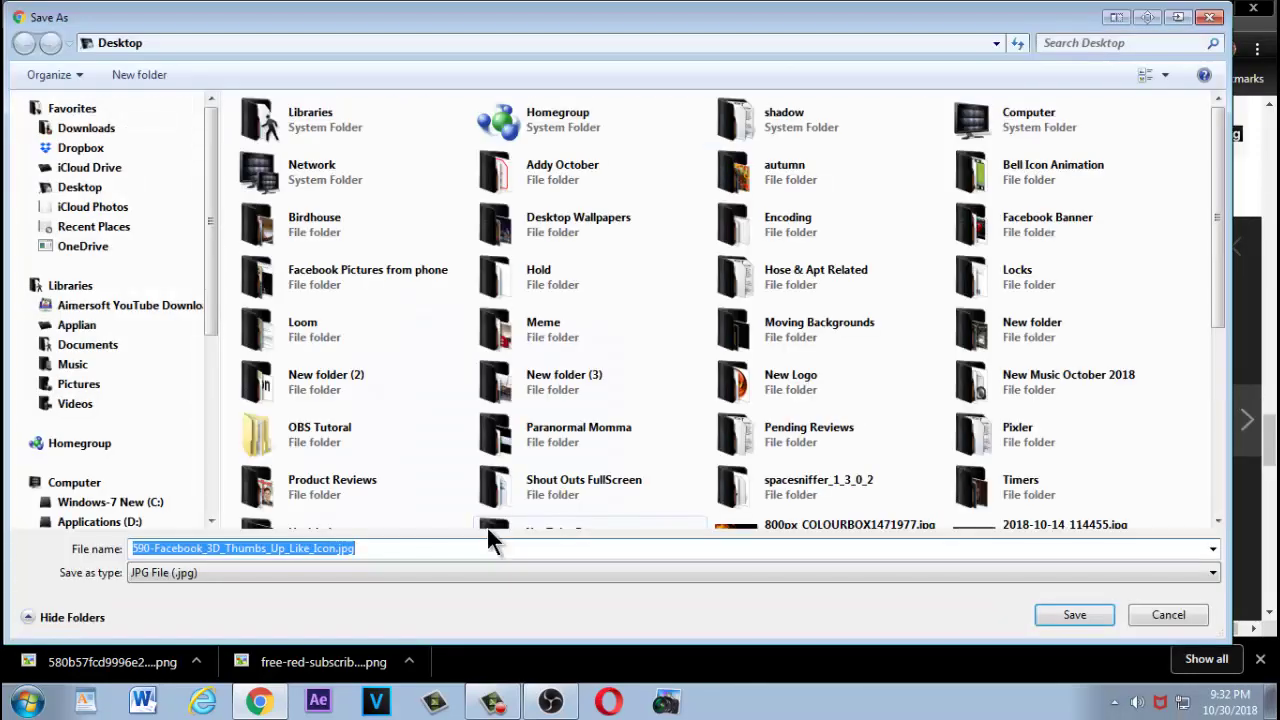
{"action": "left_click", "coordinate": [1072, 615]}
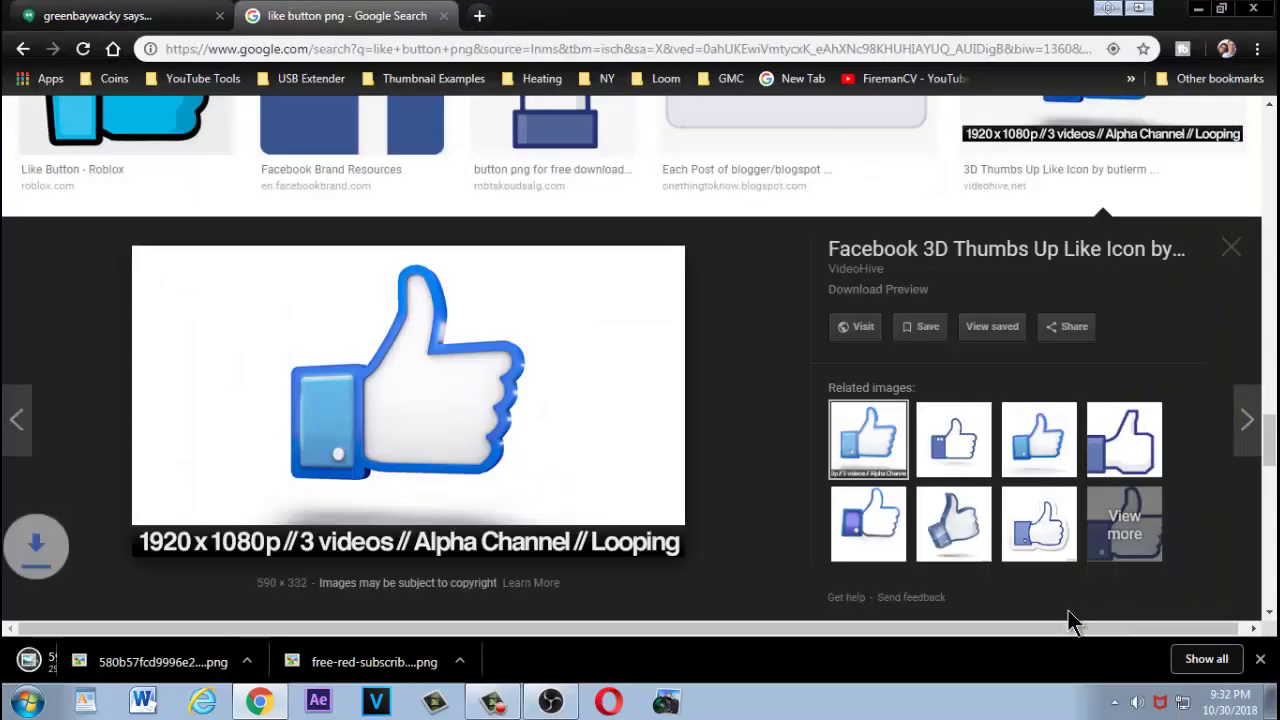
{"action": "left_click", "coordinate": [1139, 9]}
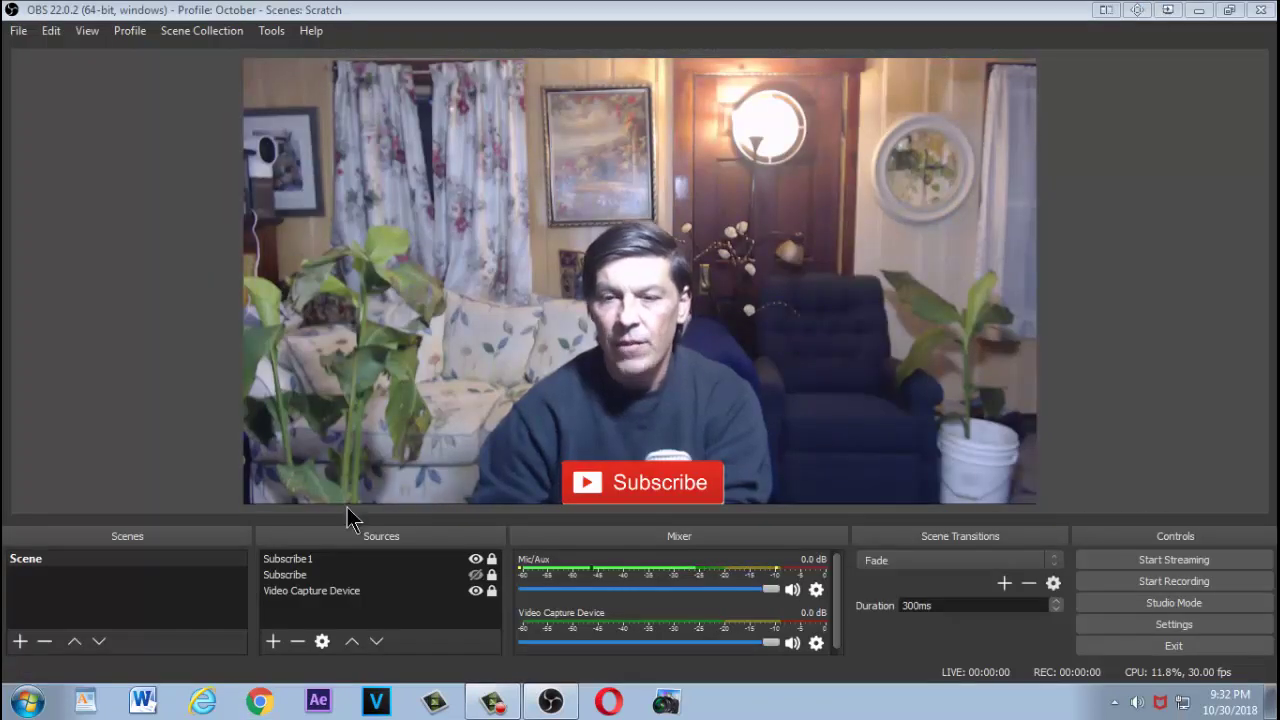
Add a new image source named Like to the scene
{"action": "left_click", "coordinate": [311, 557]}
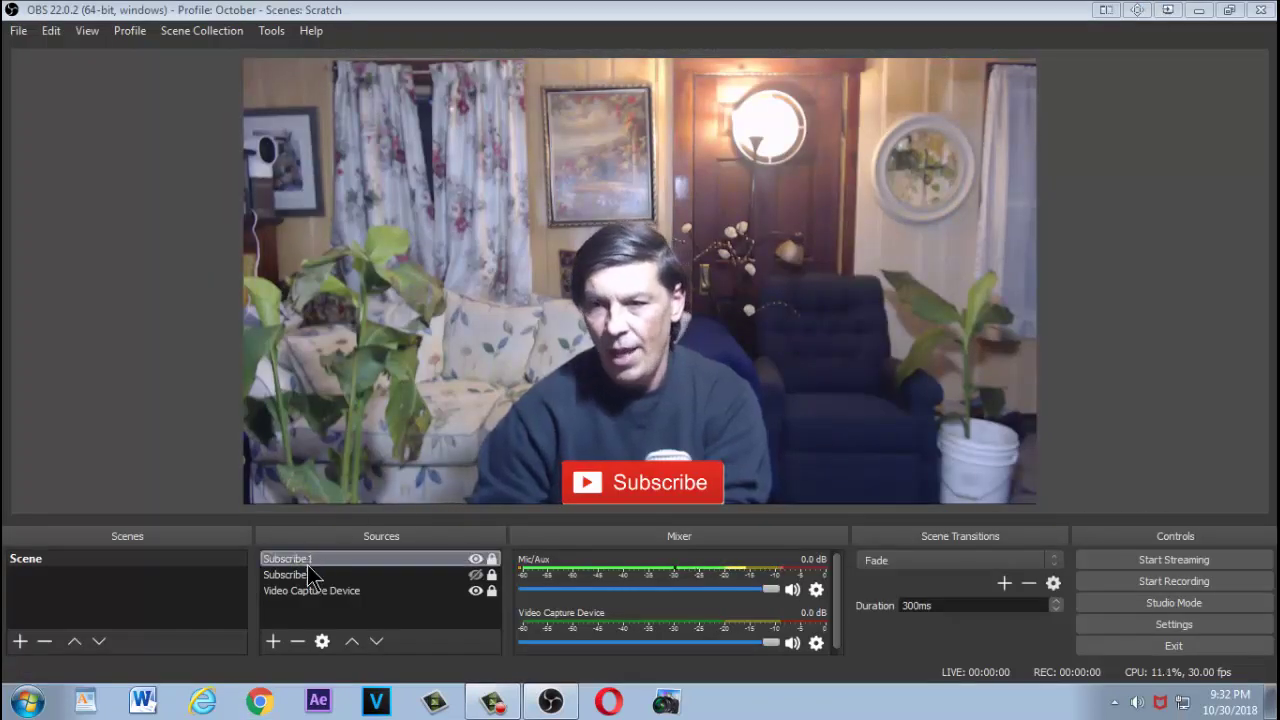
{"action": "left_click", "coordinate": [272, 641]}
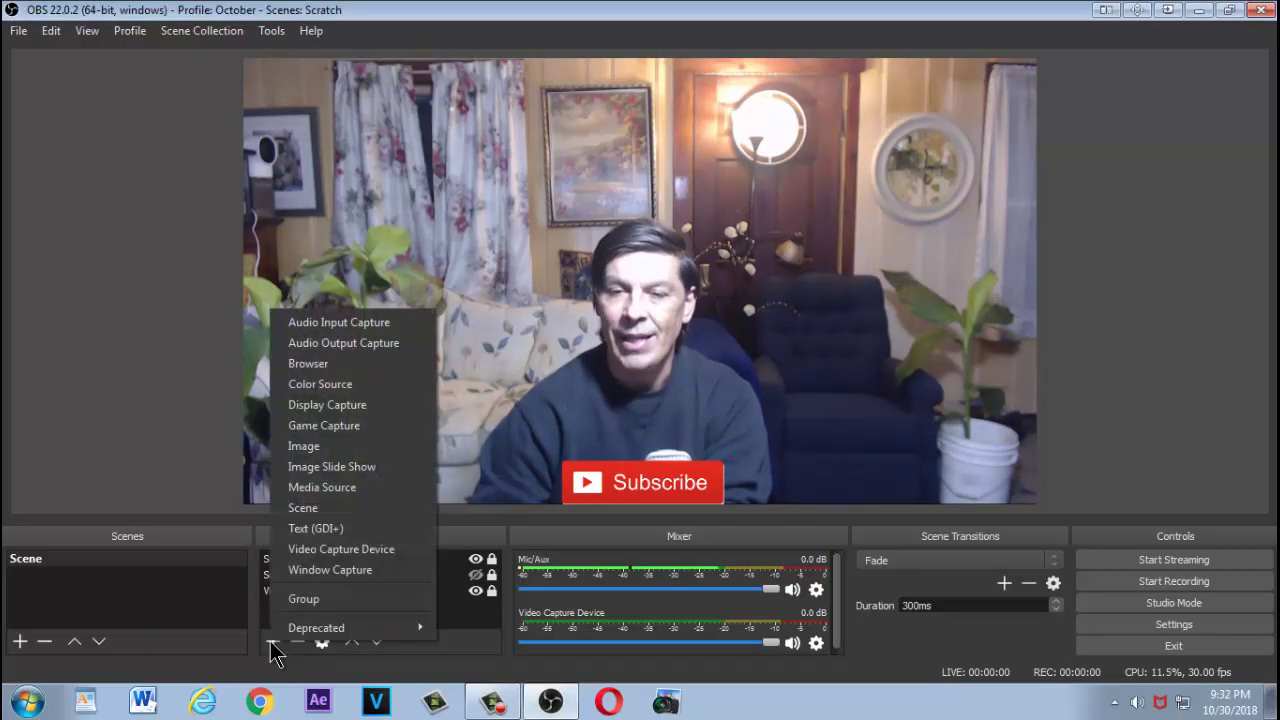
{"action": "left_click", "coordinate": [323, 447]}
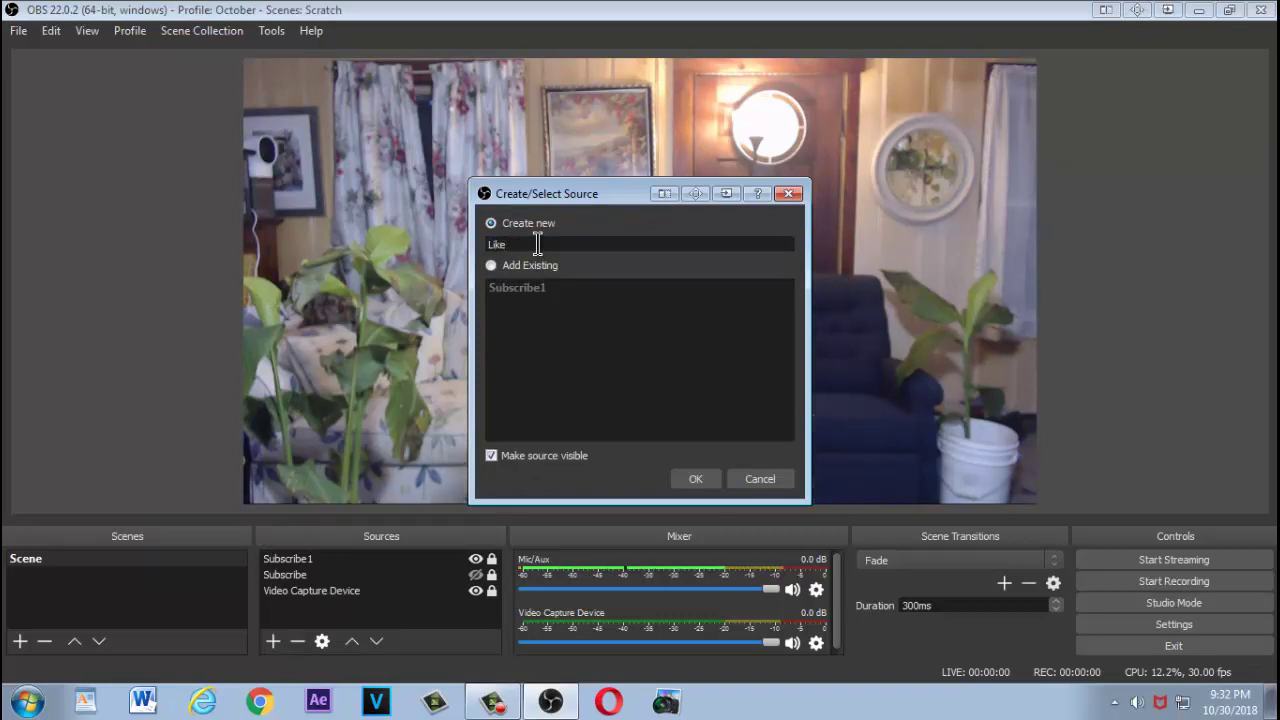
{"action": "left_click", "coordinate": [697, 477]}
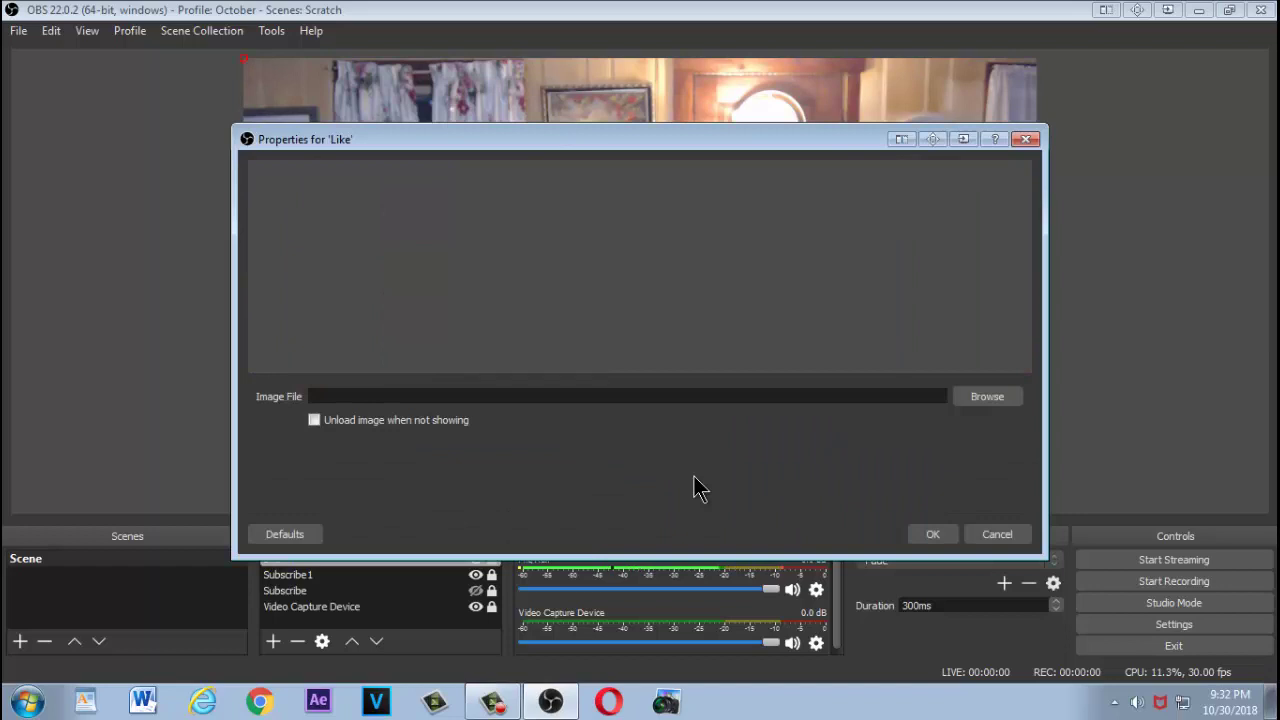
Set the Like source's image file to 590-Facebook_3D_Thumbs_Up_Like_Icon.jpg and confirm
{"action": "left_click", "coordinate": [977, 397]}
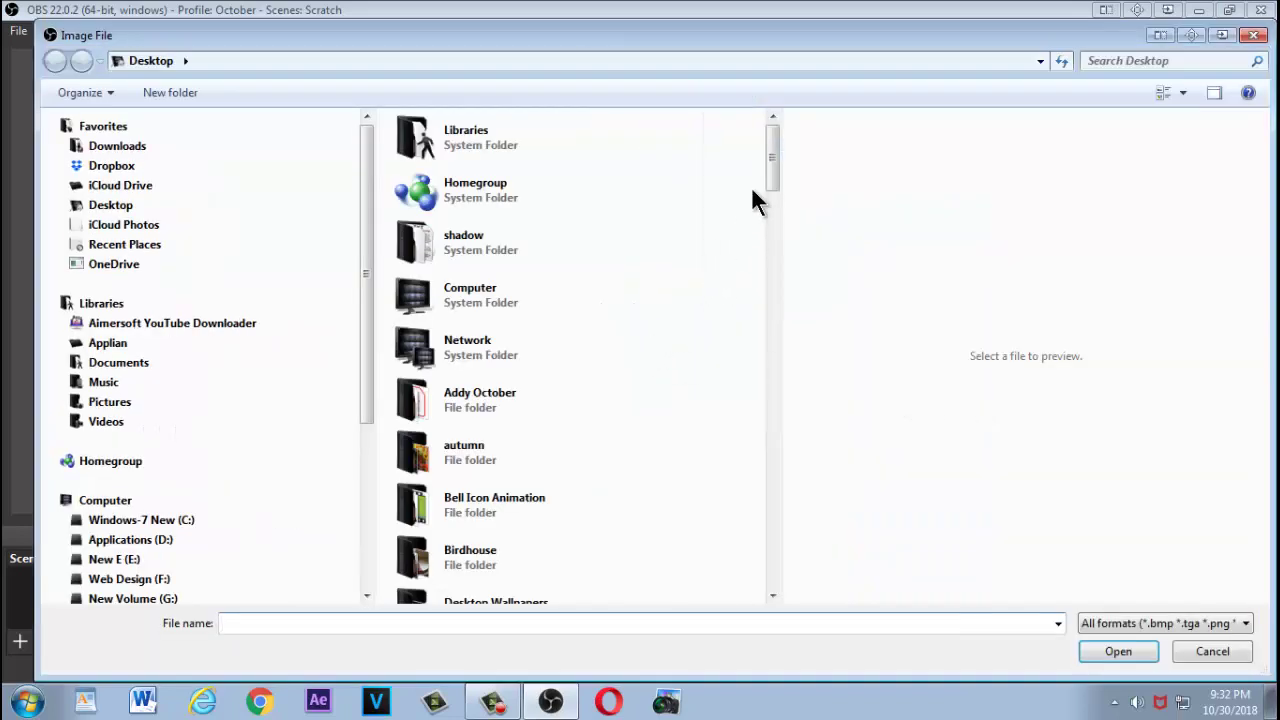
{"action": "left_click_drag", "start_coordinate": [773, 168], "coordinate": [781, 391]}
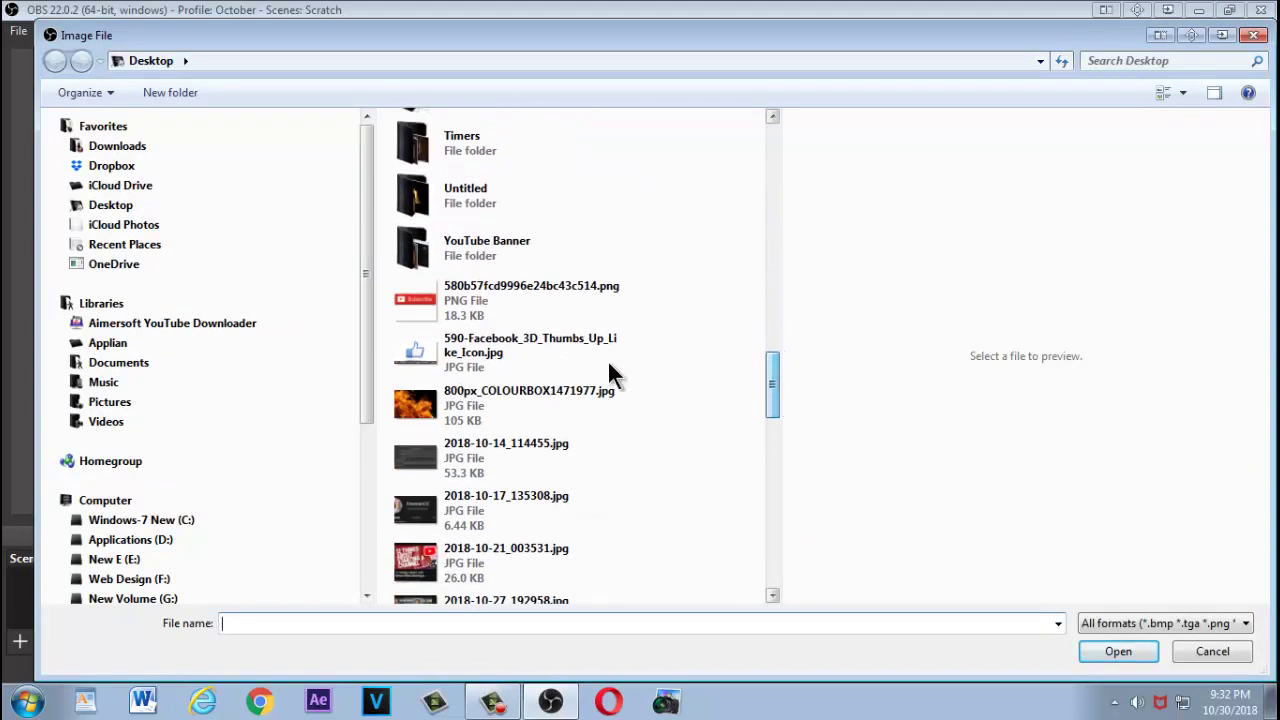
{"action": "left_click", "coordinate": [445, 350]}
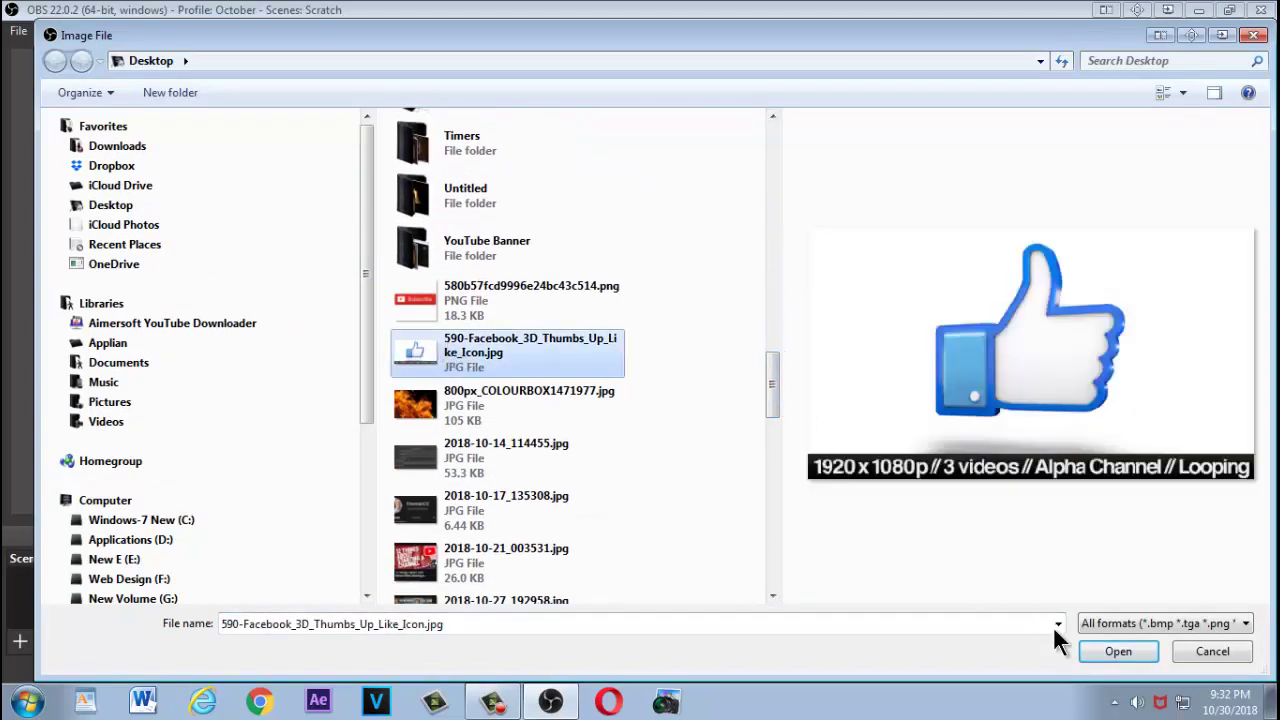
{"action": "left_click", "coordinate": [1103, 648]}
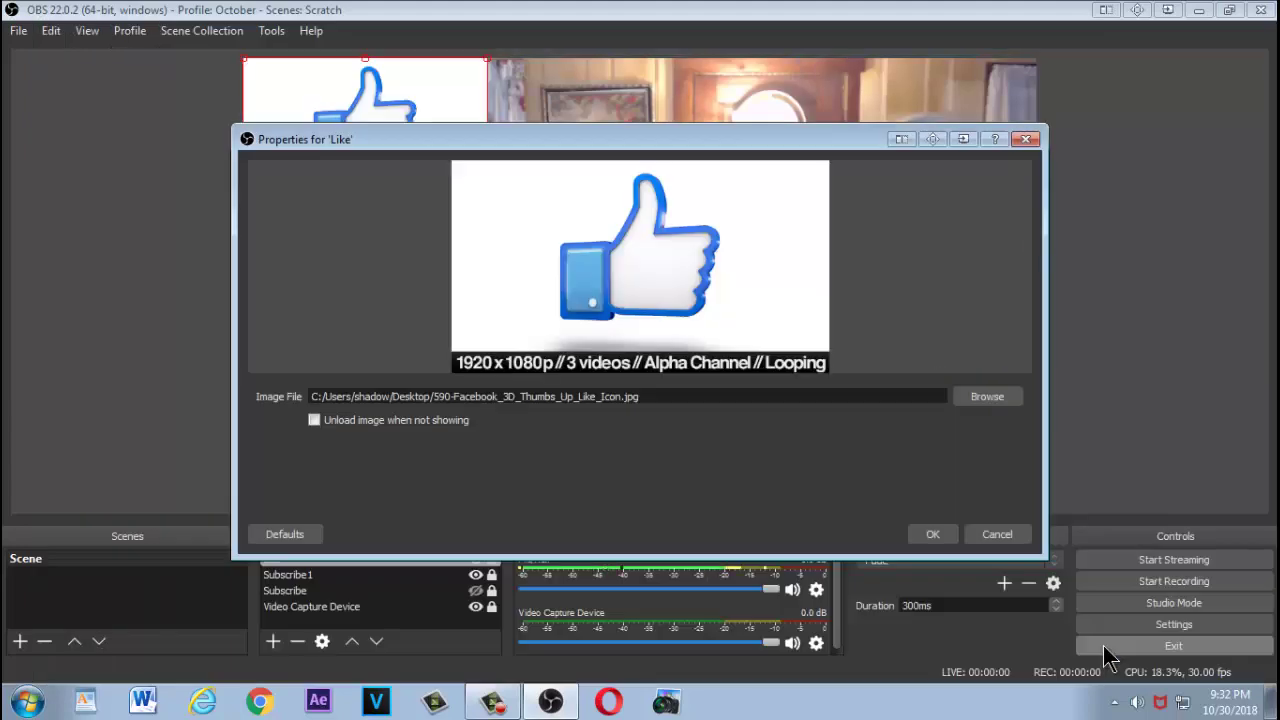
{"action": "left_click", "coordinate": [929, 535]}
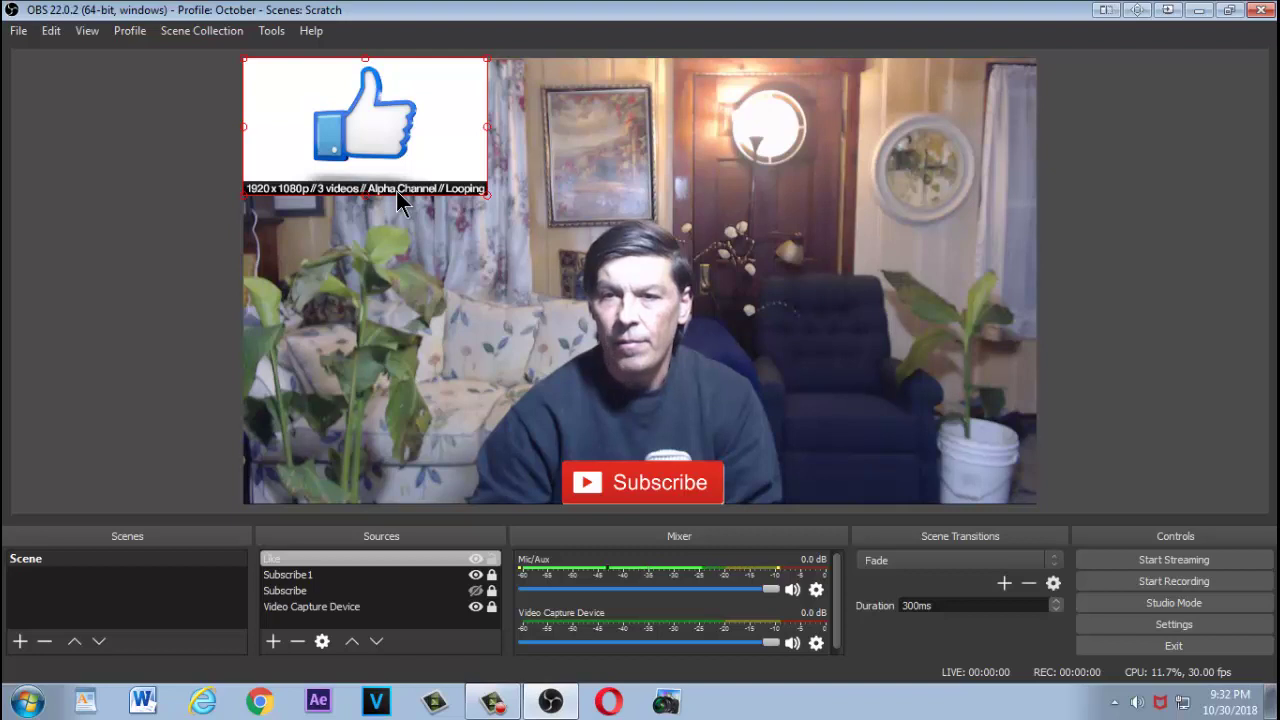
Enlarge the thumbs-up image and move it to the left-centre of the webcam frame
{"action": "left_click_drag", "start_coordinate": [396, 145], "coordinate": [419, 255]}
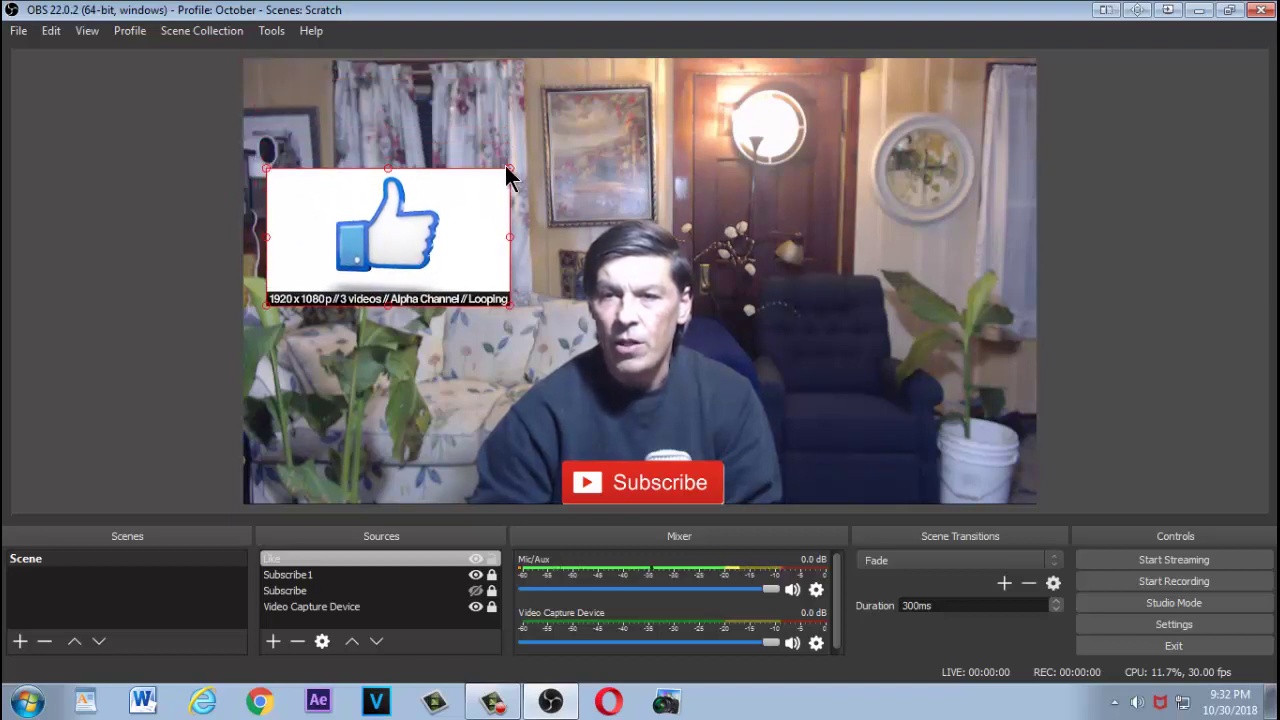
{"action": "left_click_drag", "start_coordinate": [507, 173], "coordinate": [705, 130]}
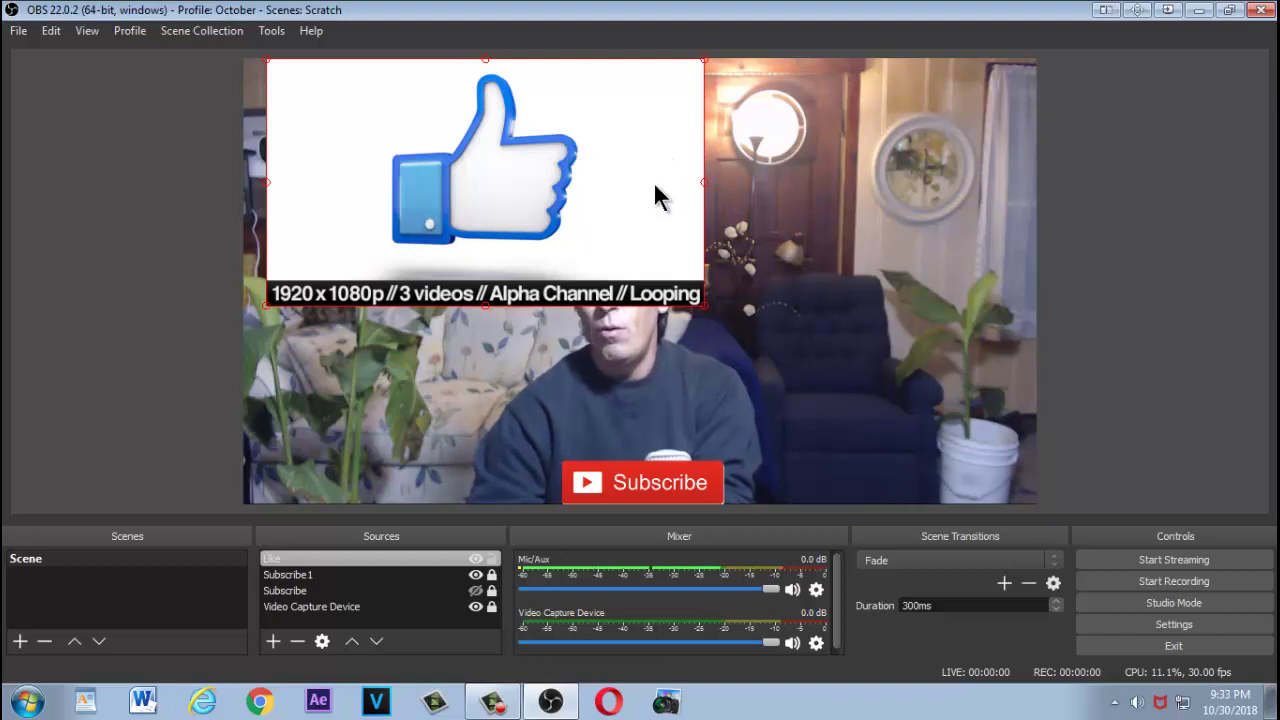
{"action": "left_click_drag", "start_coordinate": [618, 183], "coordinate": [592, 295]}
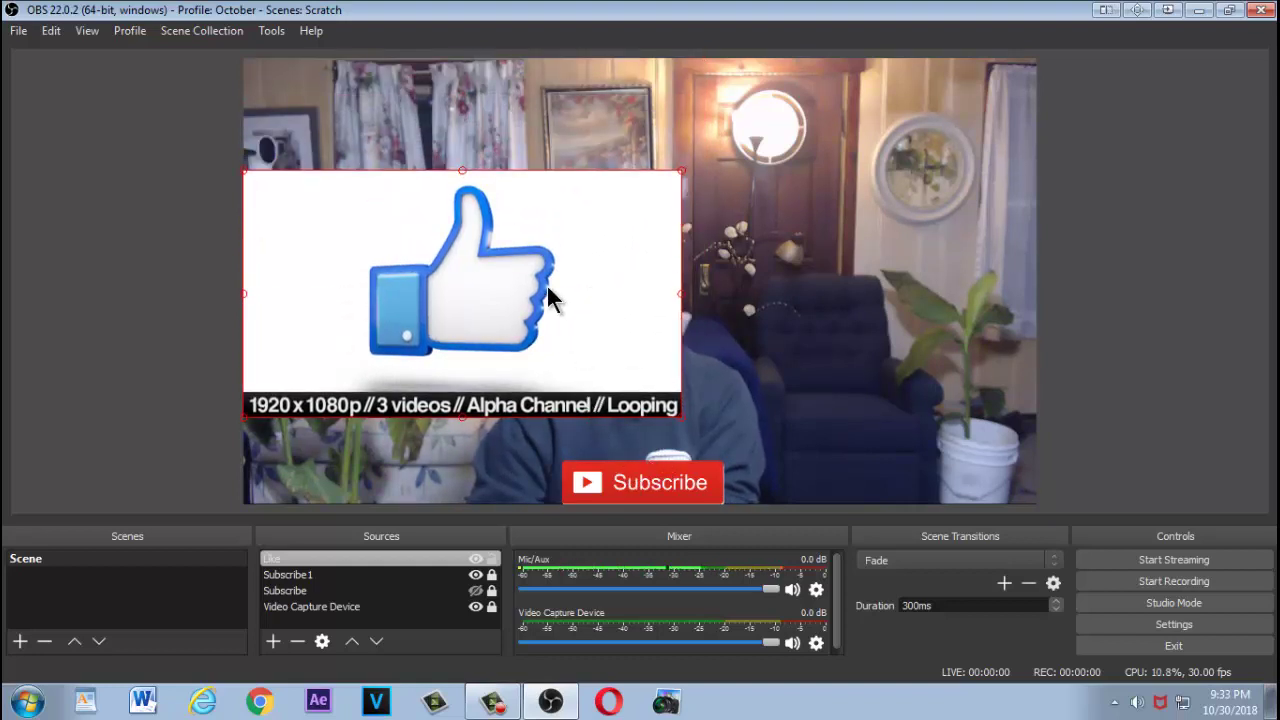
Add a Chroma Key filter to the Like image source through its Filters window
{"action": "right_click", "coordinate": [281, 570]}
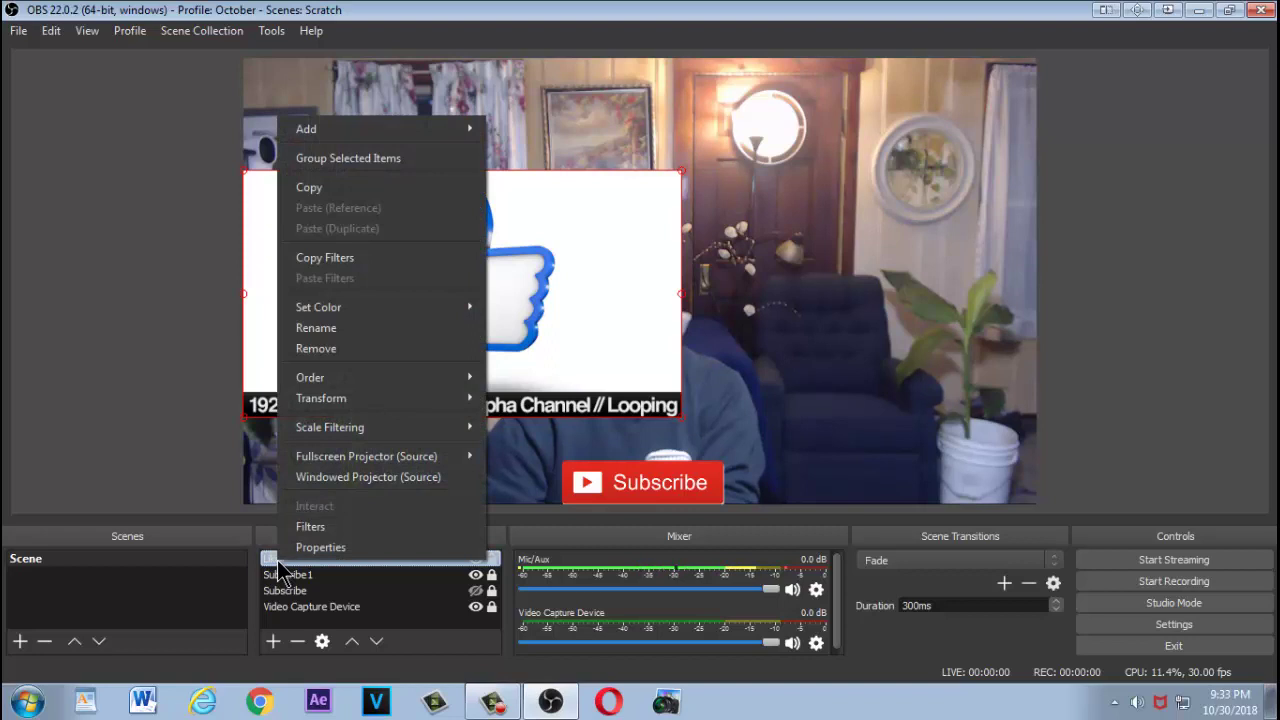
{"action": "left_click", "coordinate": [311, 525]}
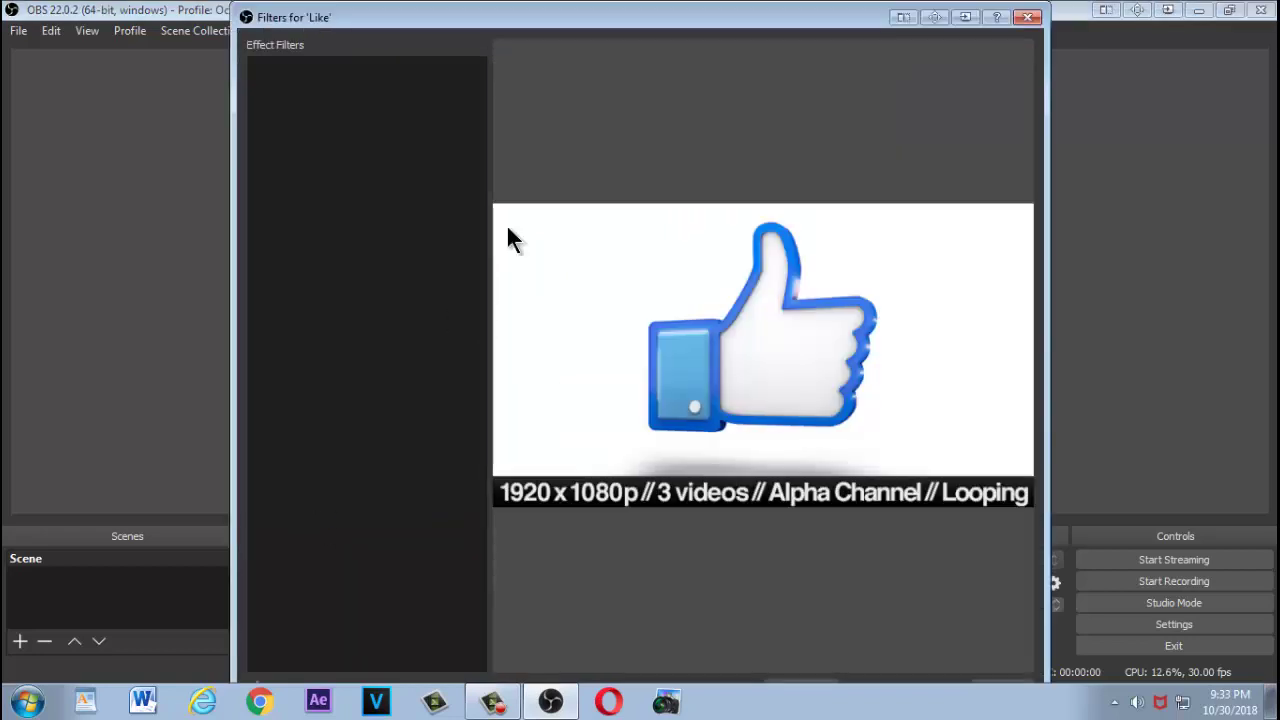
{"action": "left_click_drag", "start_coordinate": [681, 6], "coordinate": [957, 45]}
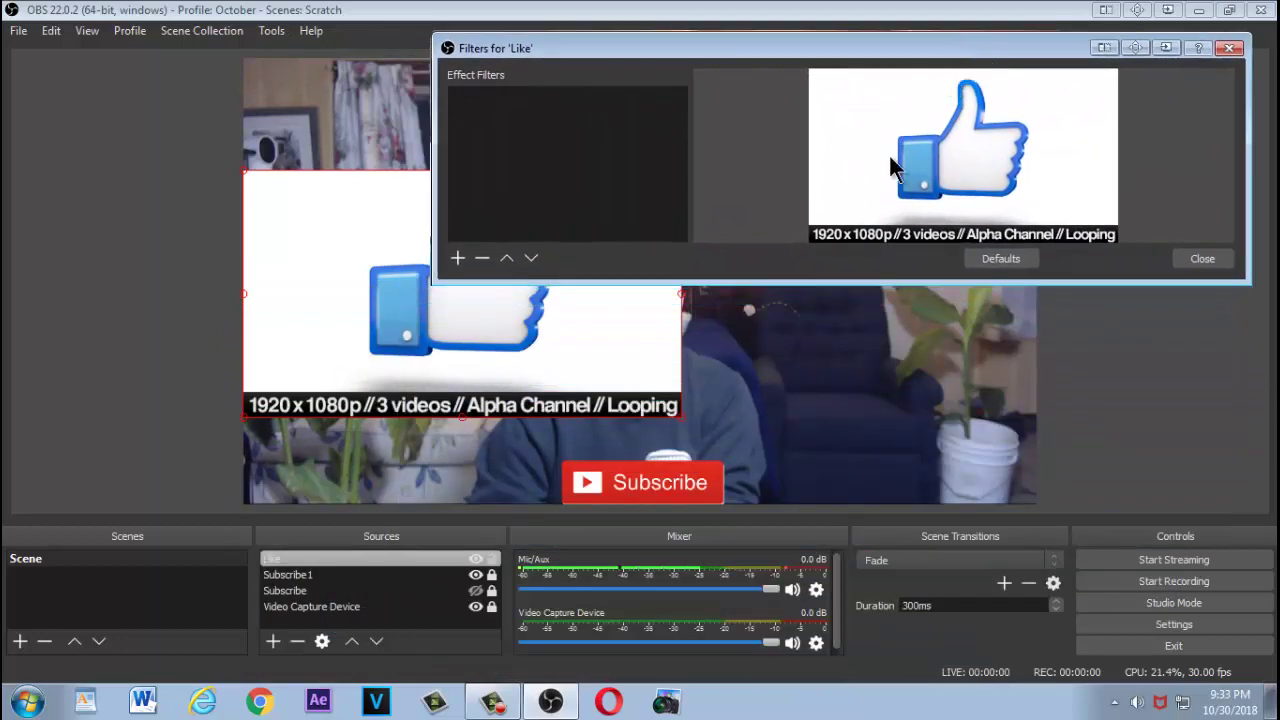
{"action": "left_click", "coordinate": [458, 259]}
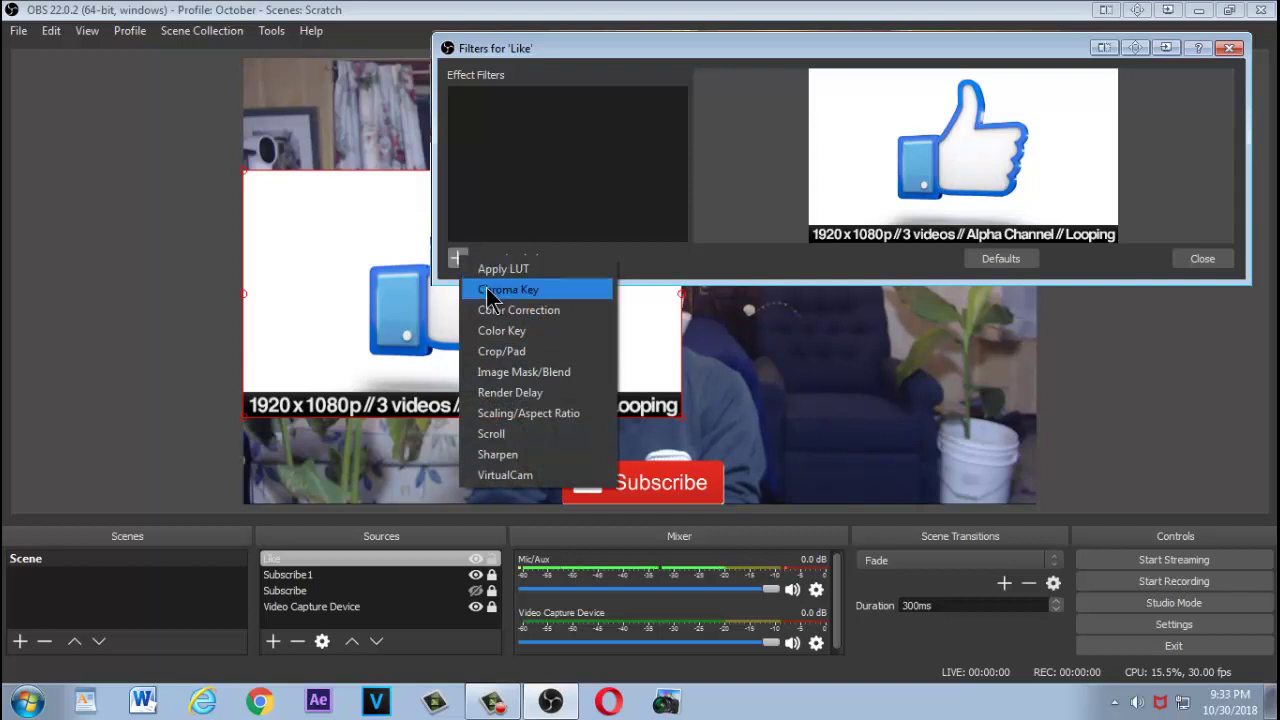
{"action": "left_click", "coordinate": [488, 288]}
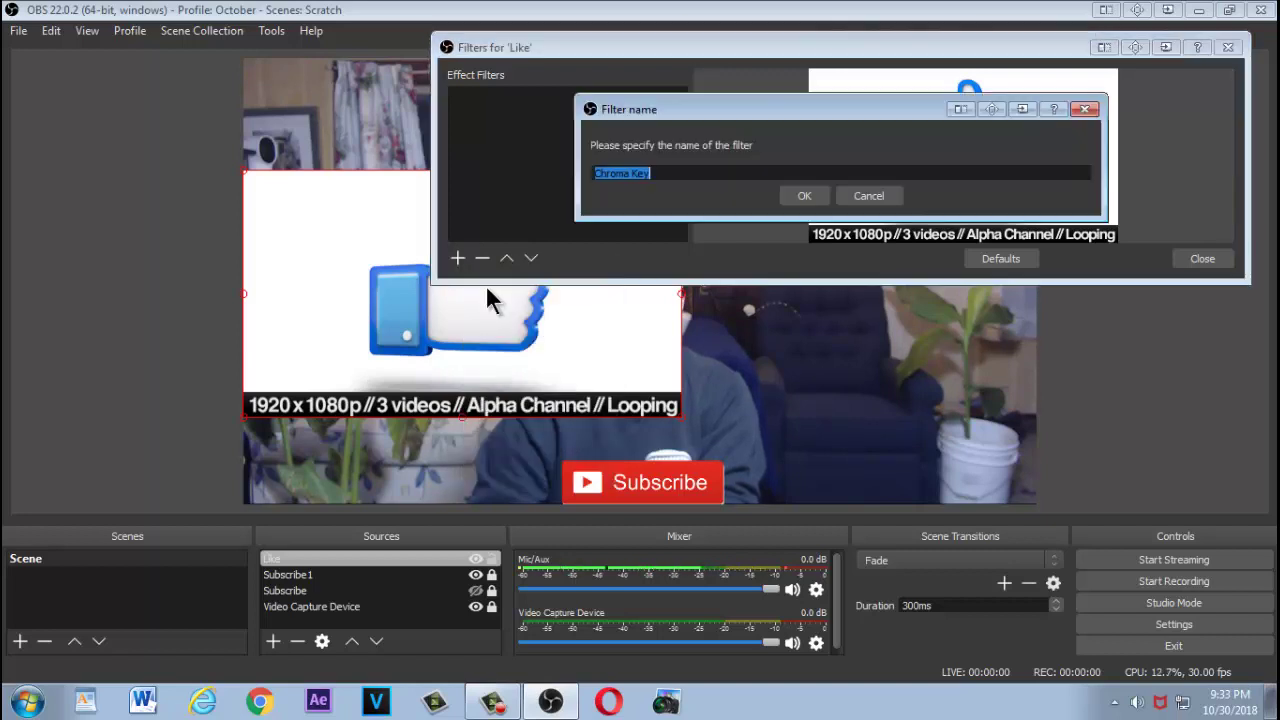
{"action": "left_click", "coordinate": [806, 197]}
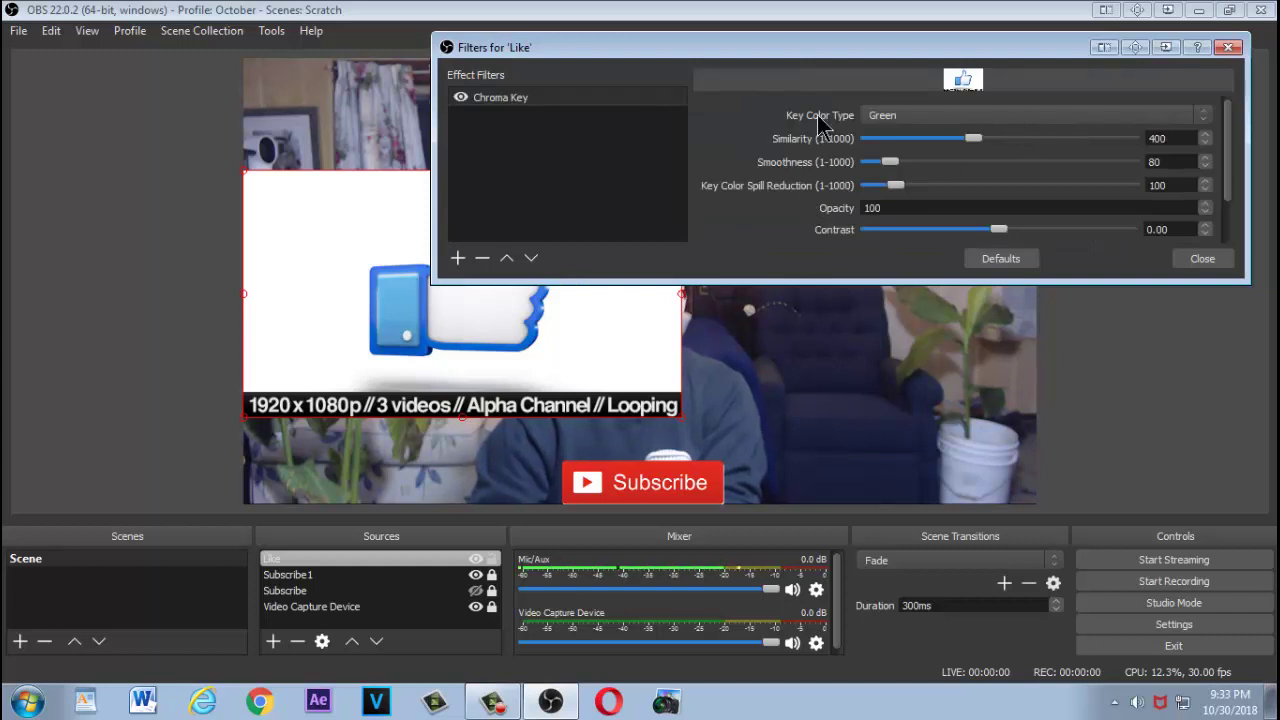
{"action": "left_click", "coordinate": [1206, 117]}
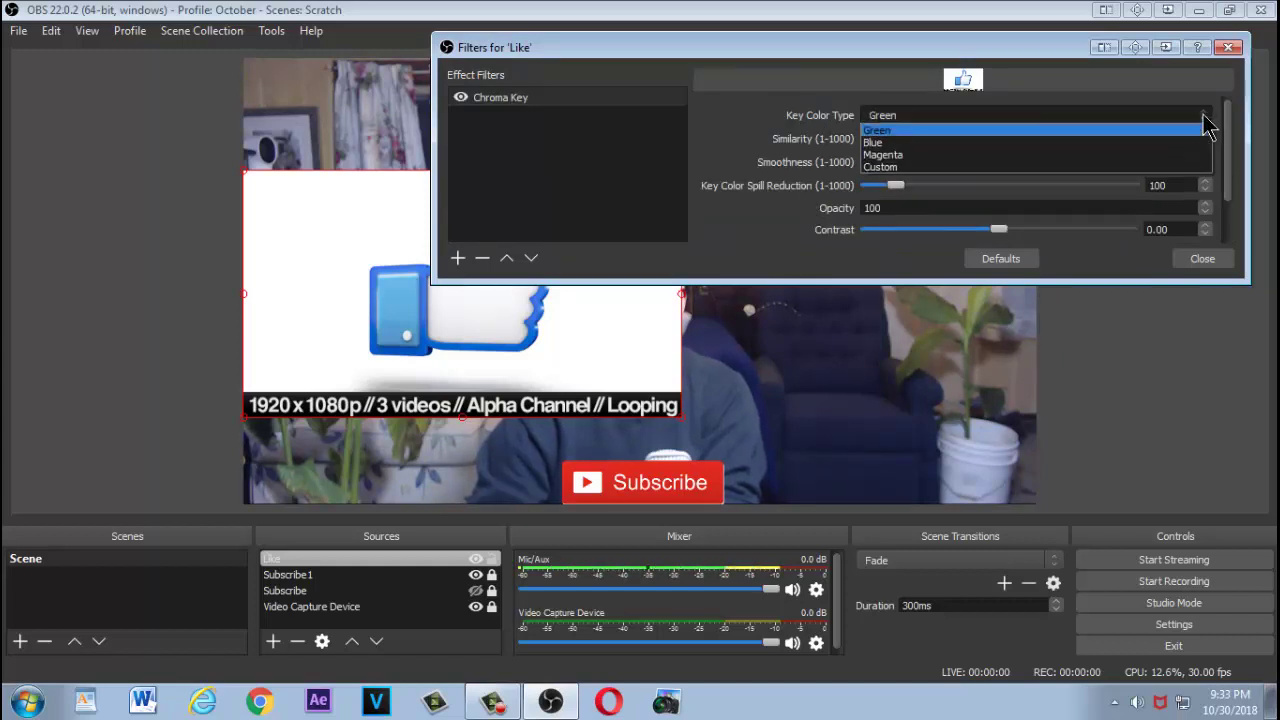
Set the Chroma Key to a Custom colour sampled from the image's white background
{"action": "left_click", "coordinate": [912, 164]}
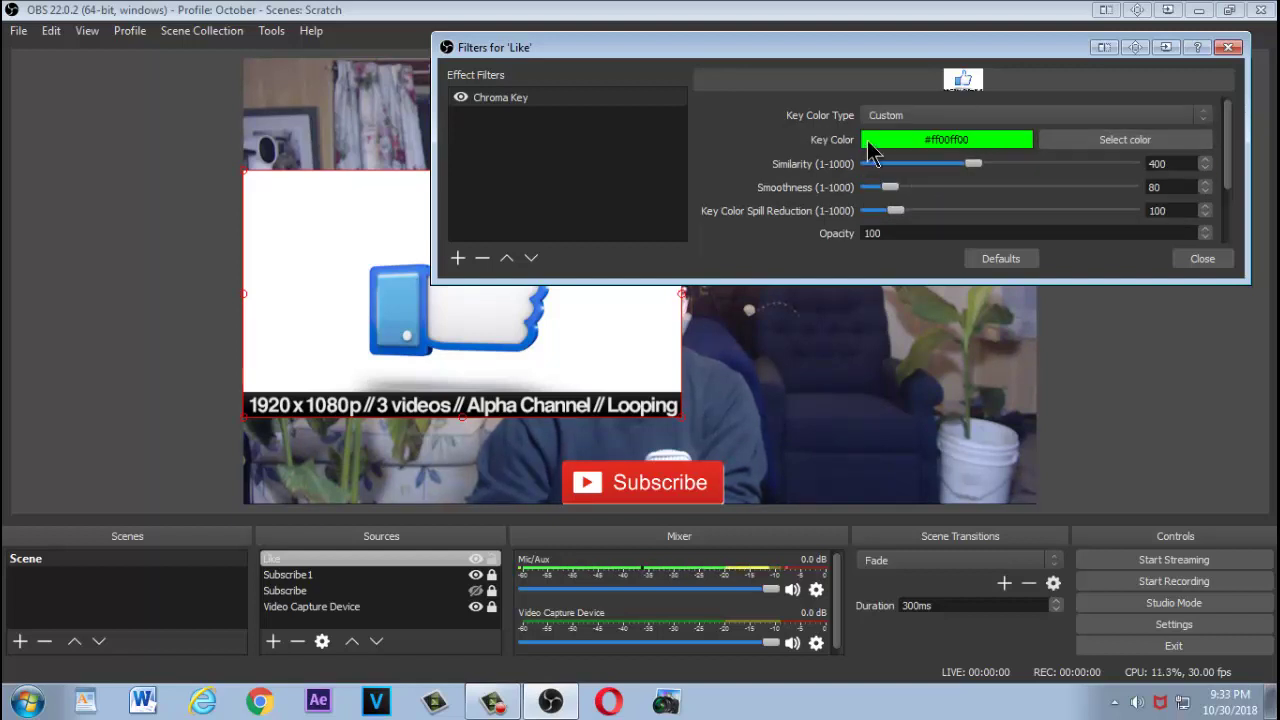
{"action": "left_click", "coordinate": [1085, 145]}
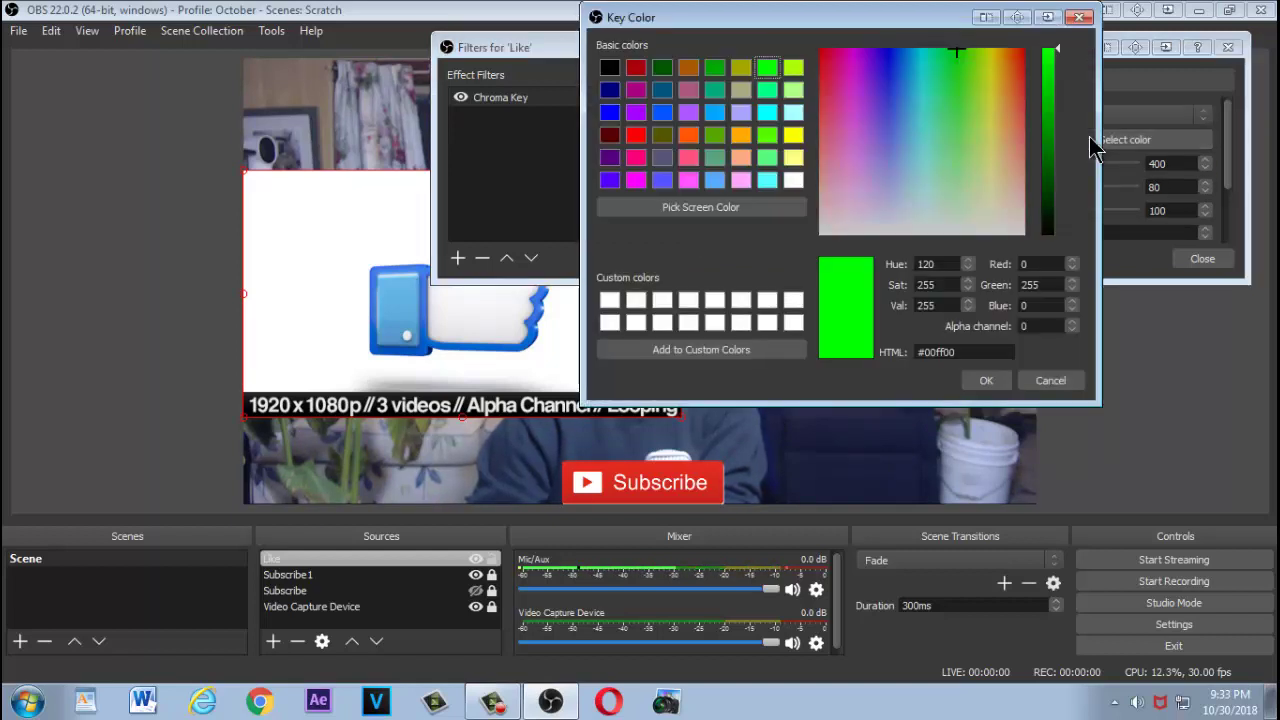
{"action": "left_click", "coordinate": [700, 208]}
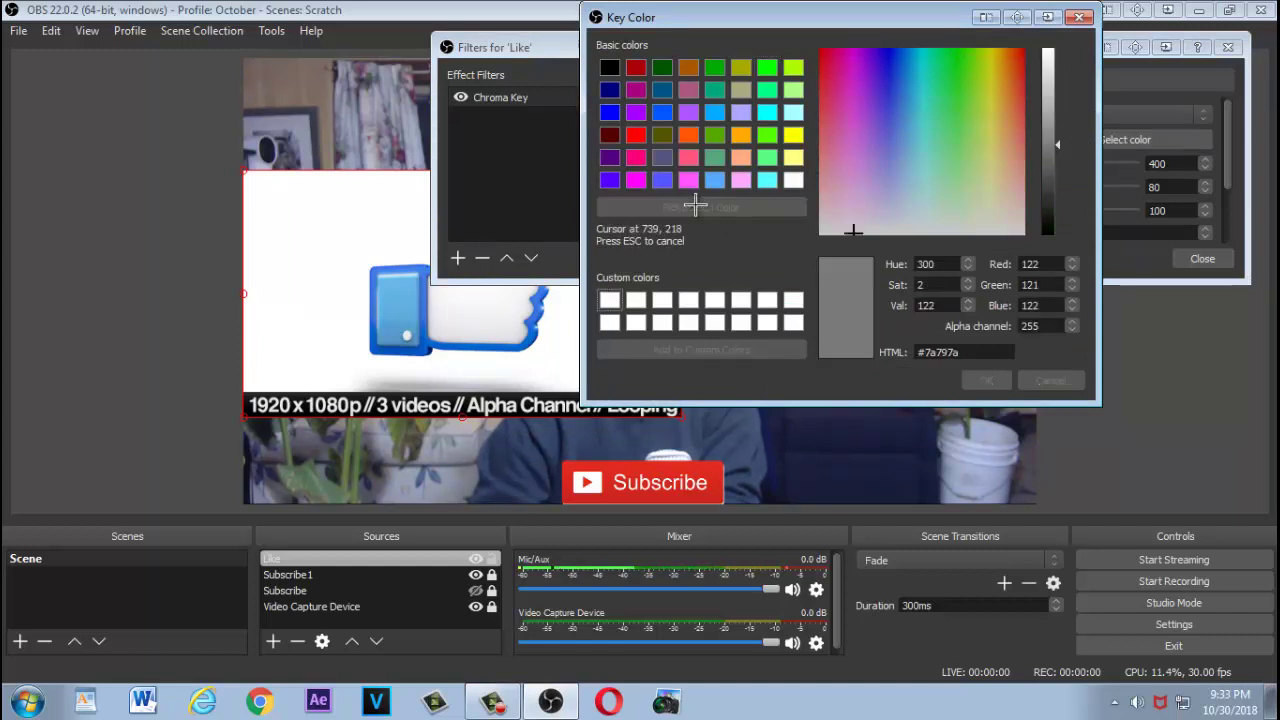
{"action": "left_click", "coordinate": [361, 229]}
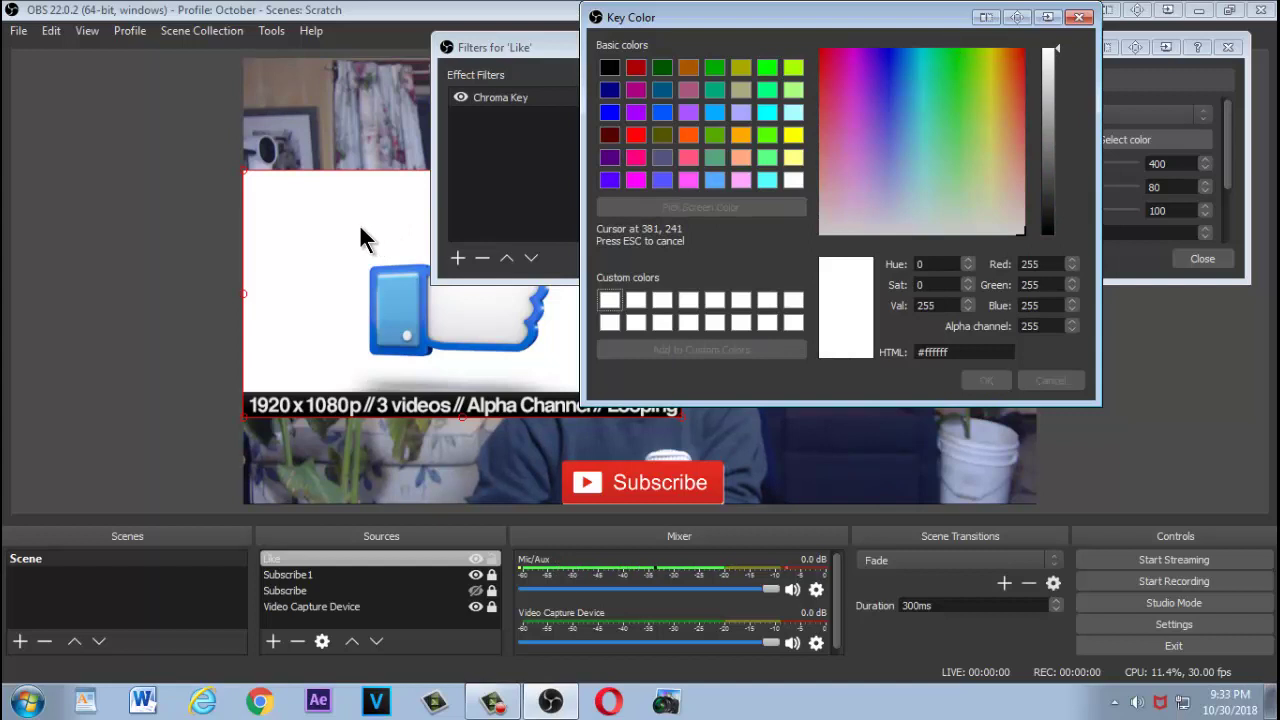
{"action": "key", "text": "Escape"}
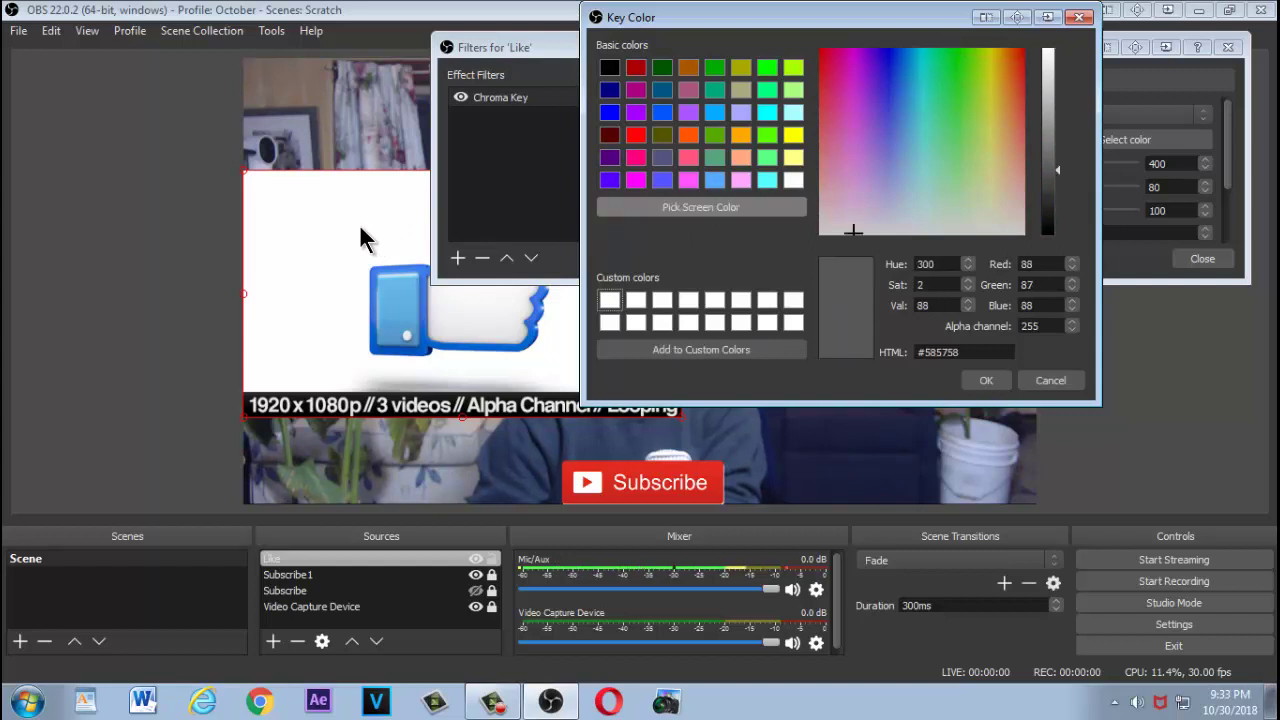
{"action": "left_click", "coordinate": [984, 381]}
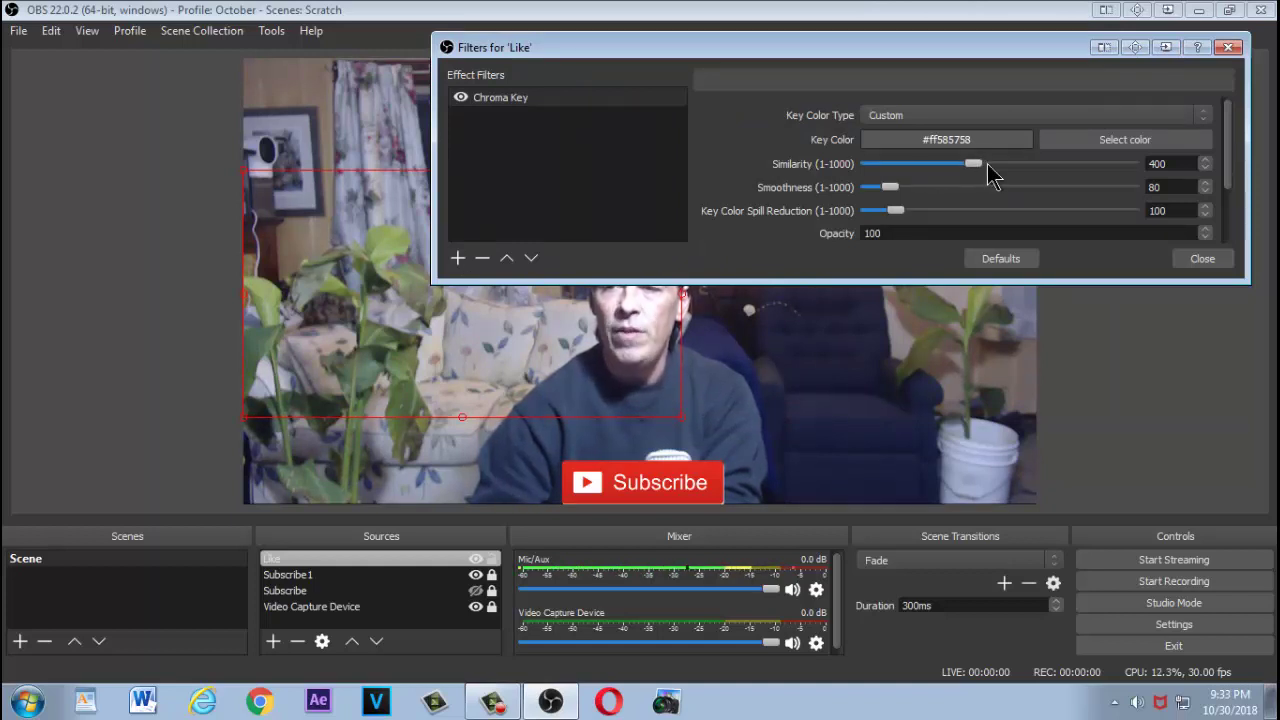
Lower the Chroma Key Similarity to 1 so the thumbs-up shows cleanly
{"action": "left_click_drag", "start_coordinate": [972, 165], "coordinate": [864, 166]}
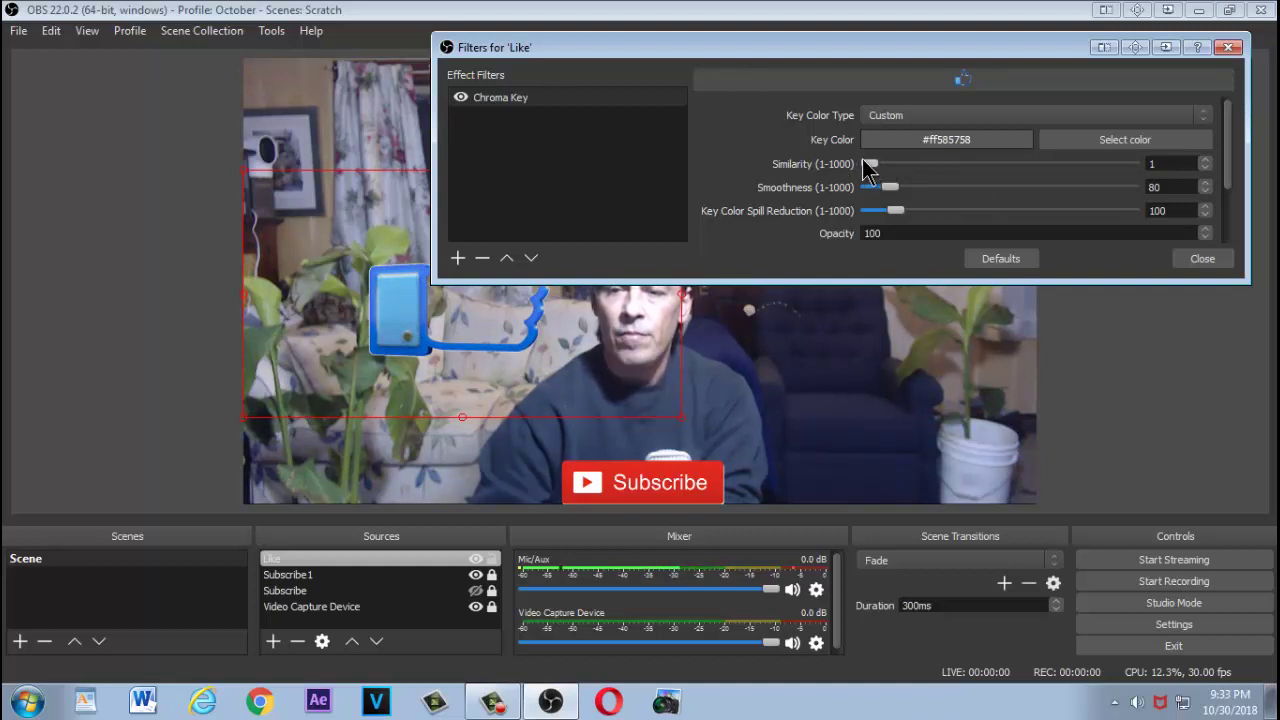
{"action": "left_click_drag", "start_coordinate": [725, 47], "coordinate": [937, 68]}
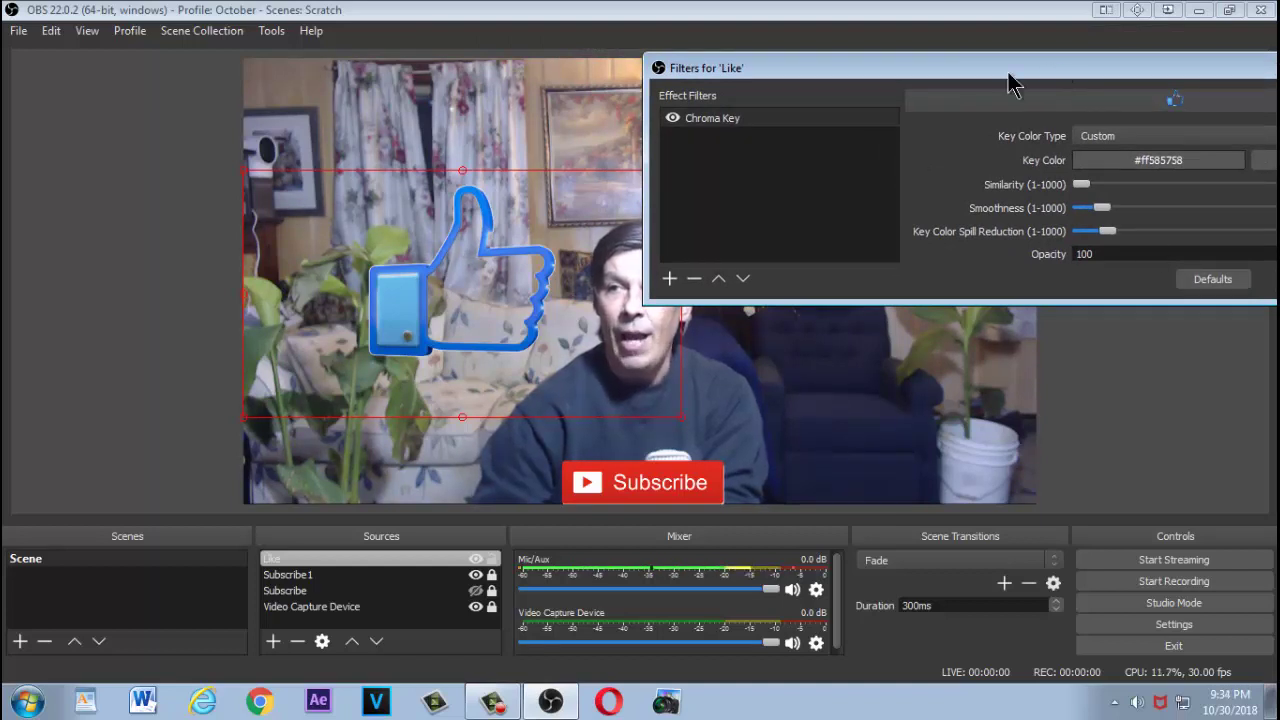
{"action": "left_click_drag", "start_coordinate": [1053, 74], "coordinate": [787, 92]}
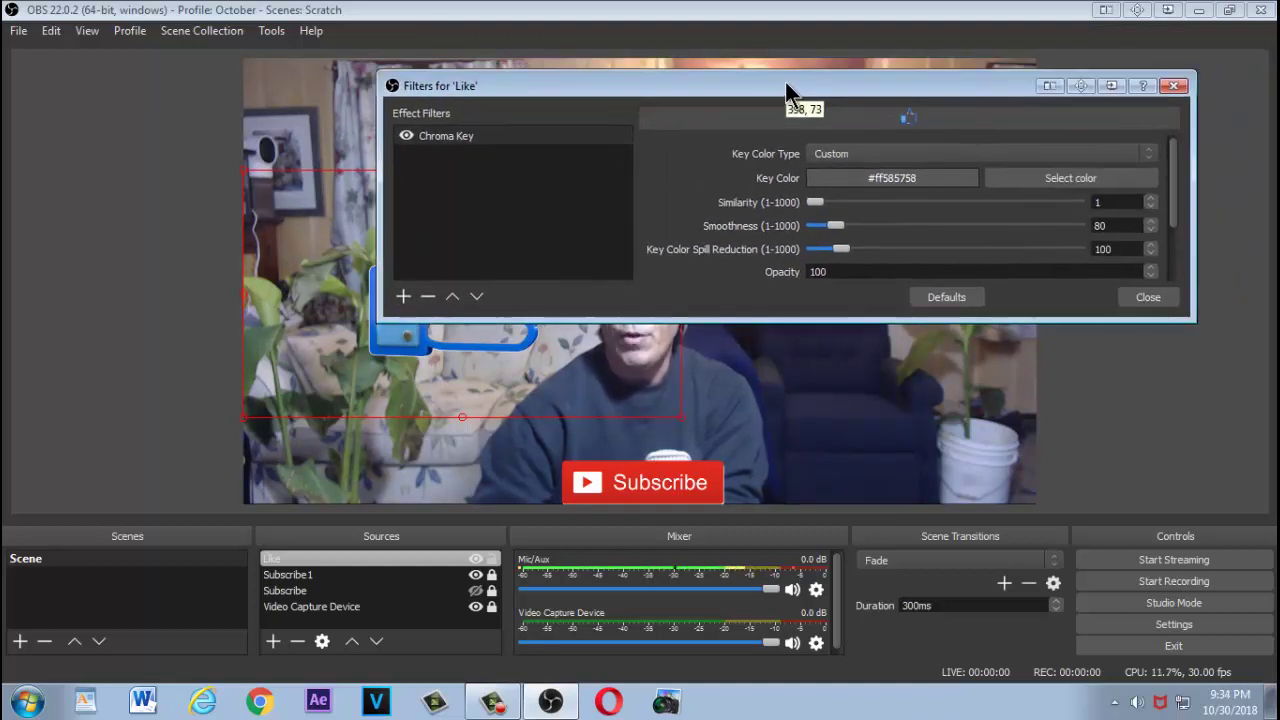
Shrink the thumbs-up Like icon into the webcam's lower-left corner, nudge it slightly left, and lock the Like source
{"action": "left_click", "coordinate": [1146, 298]}
{"action": "left_click_drag", "start_coordinate": [662, 184], "coordinate": [367, 410]}
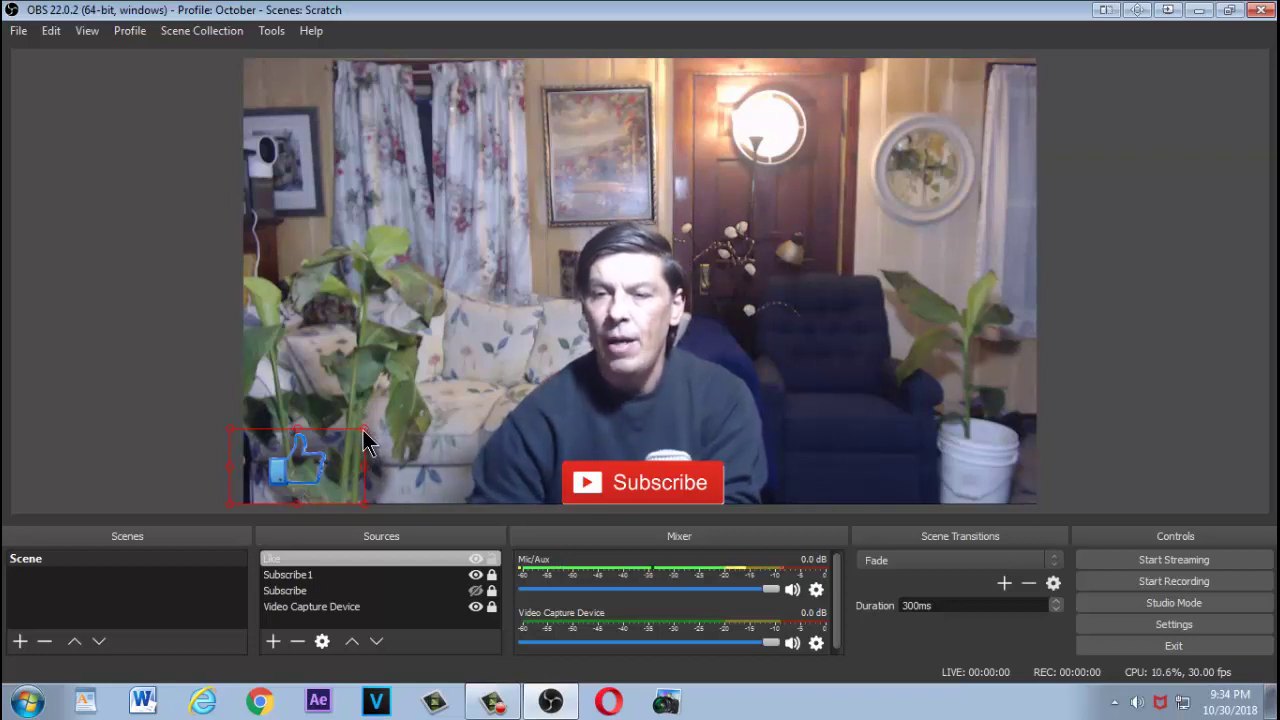
{"action": "left_click", "coordinate": [634, 234]}
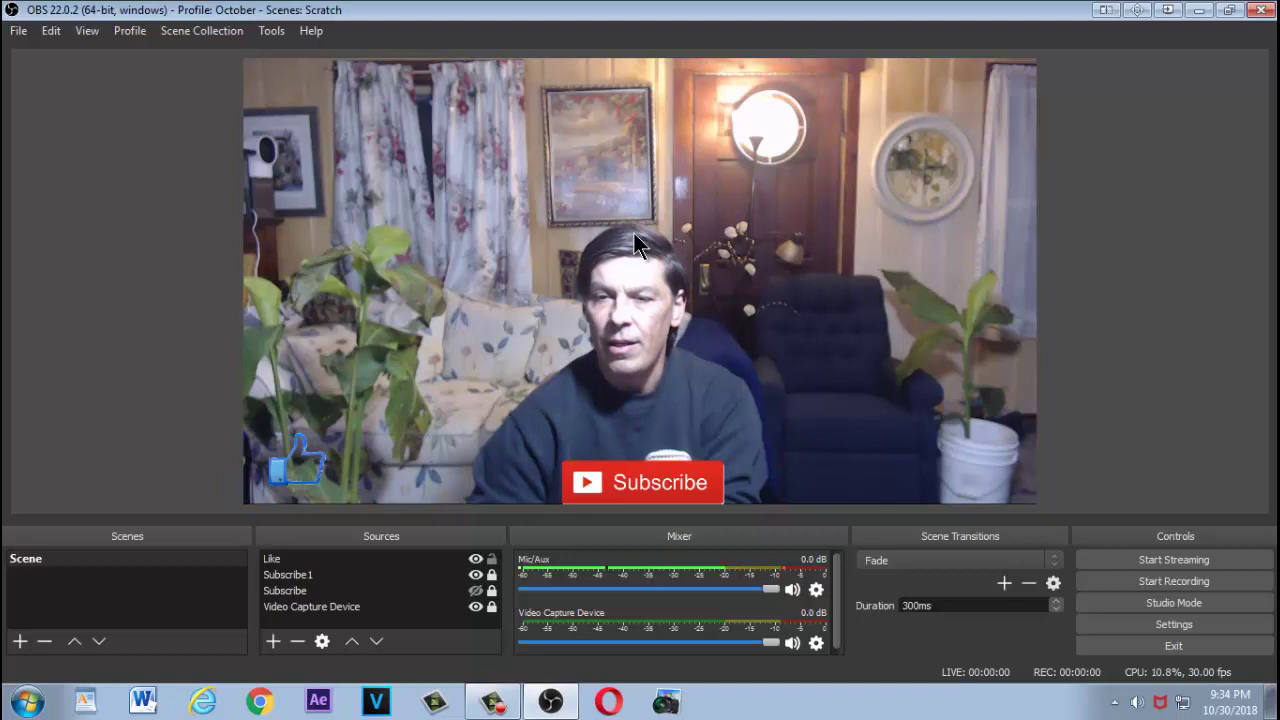
{"action": "left_click", "coordinate": [300, 486]}
{"action": "left_click_drag", "start_coordinate": [300, 486], "coordinate": [284, 484]}
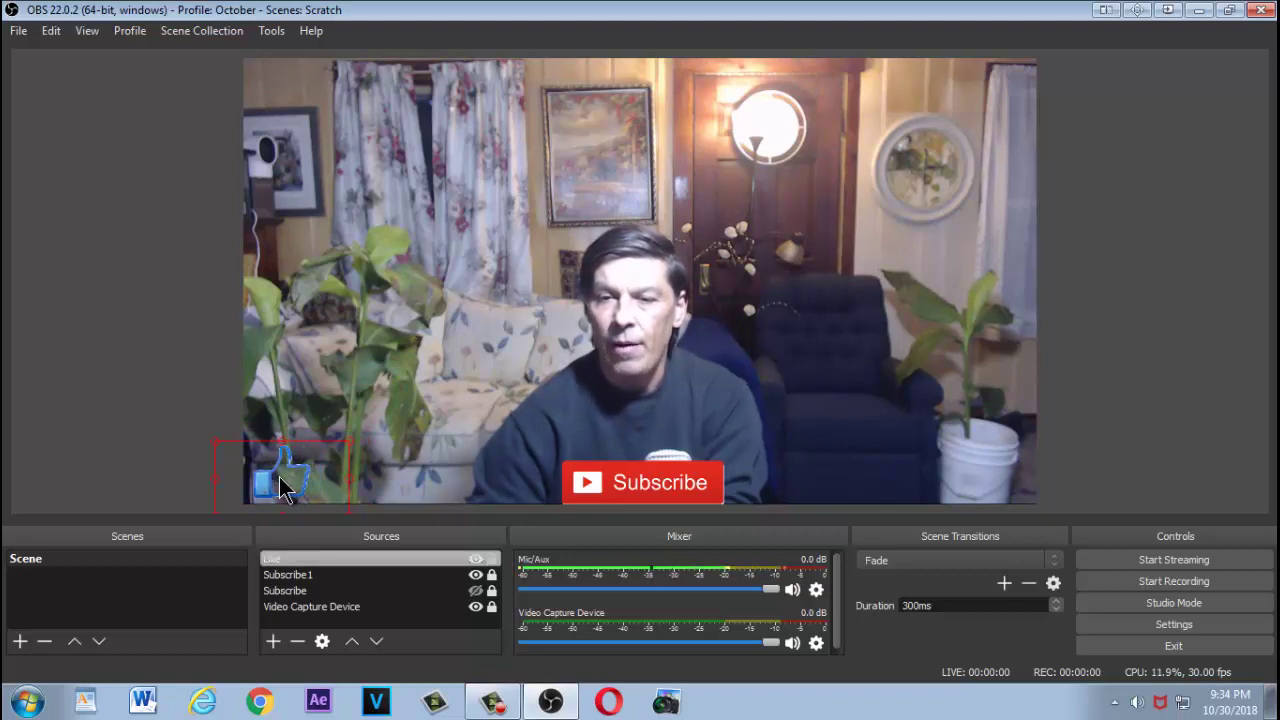
{"action": "left_click", "coordinate": [377, 424]}
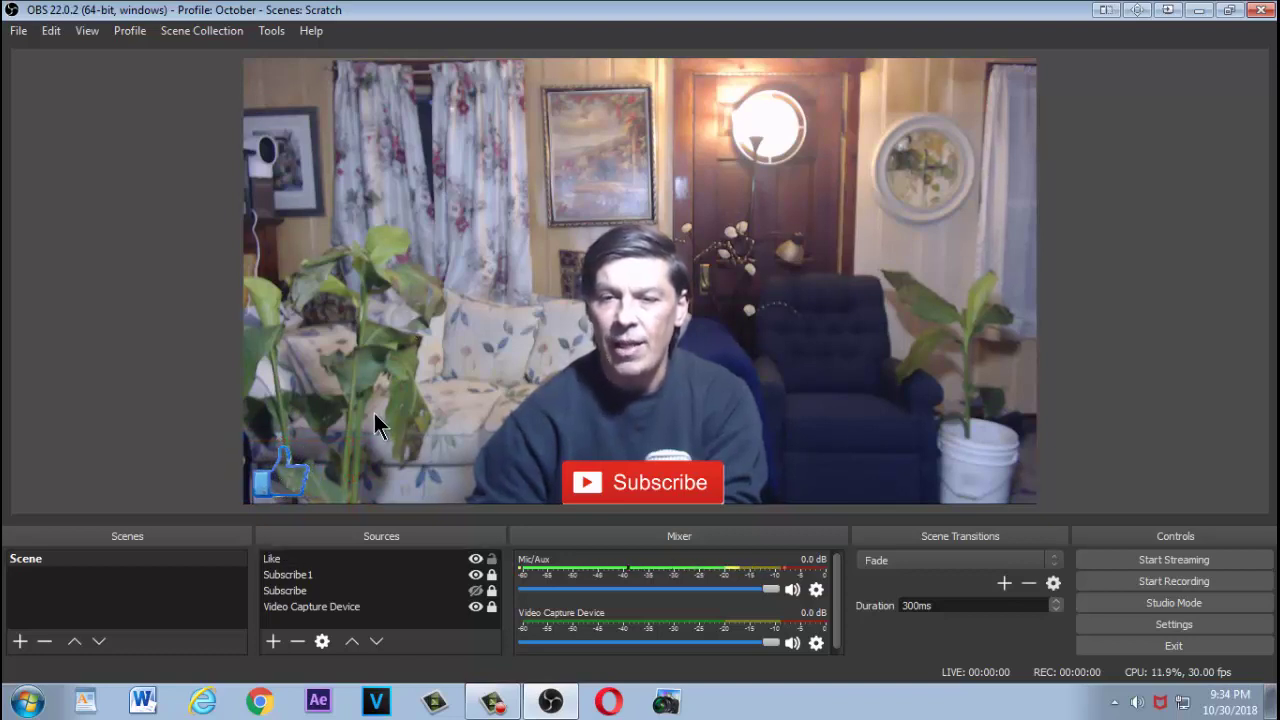
{"action": "left_click", "coordinate": [491, 559]}
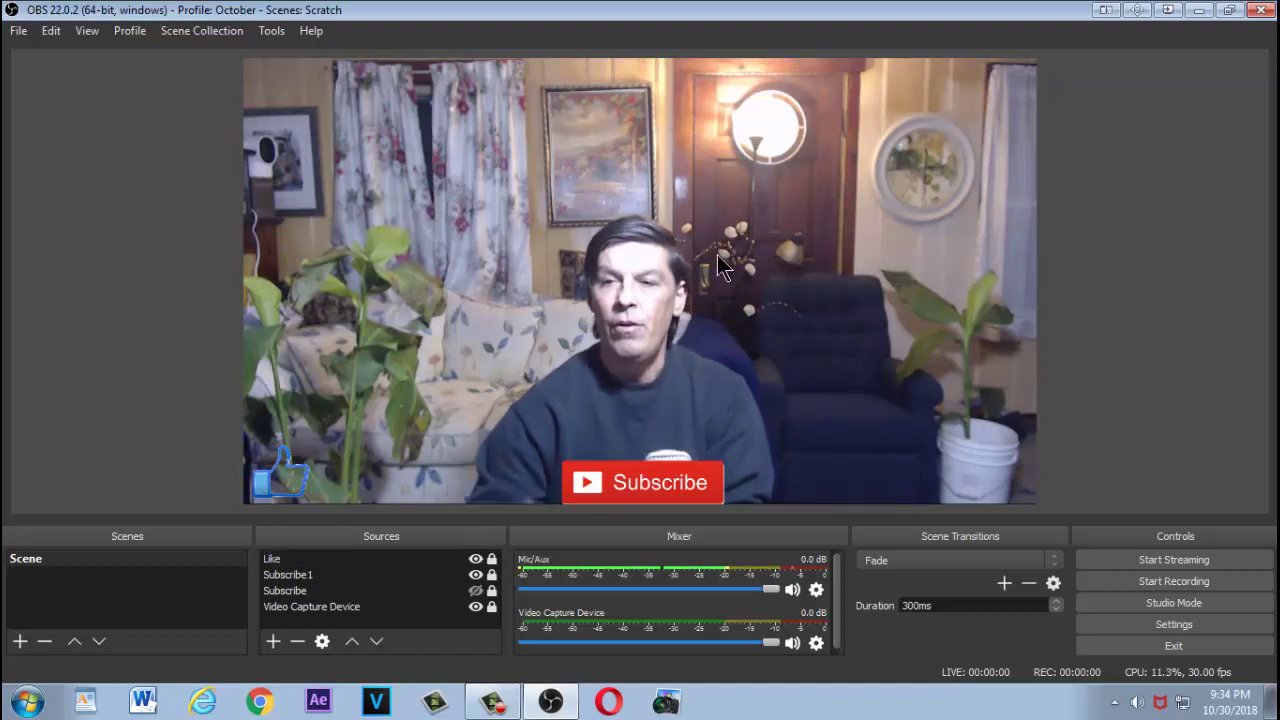